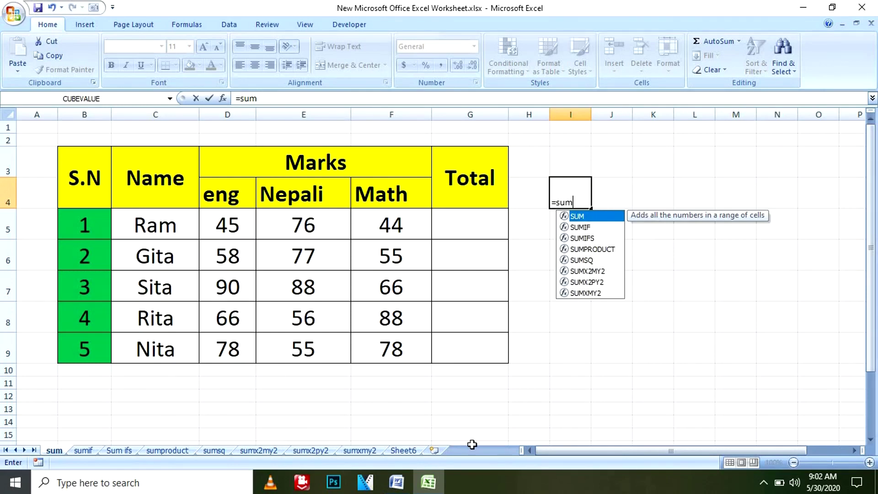
Erase the unfinished =sum entry from cell I4
key("BackSpace")
key("BackSpace")
key("BackSpace")
key("BackSpace")
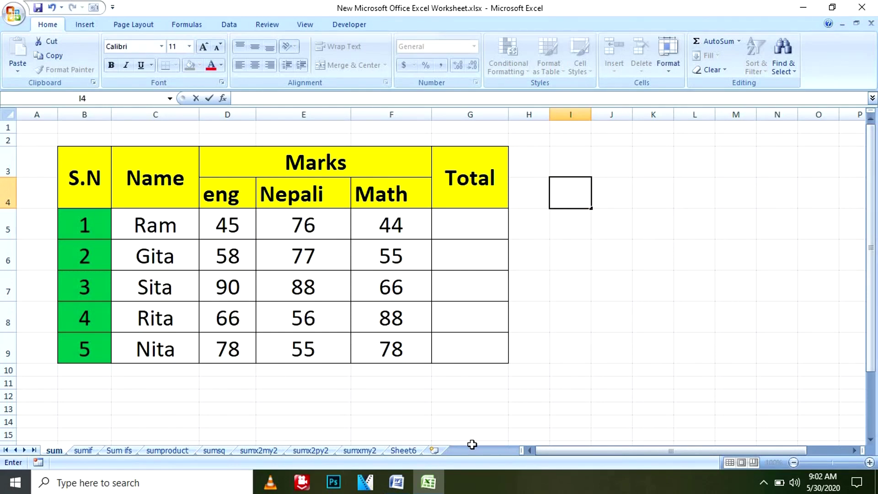
Calculate the total marks of the first student in G5 with the formula =SUM(D5:F5)
left_click(450, 225)
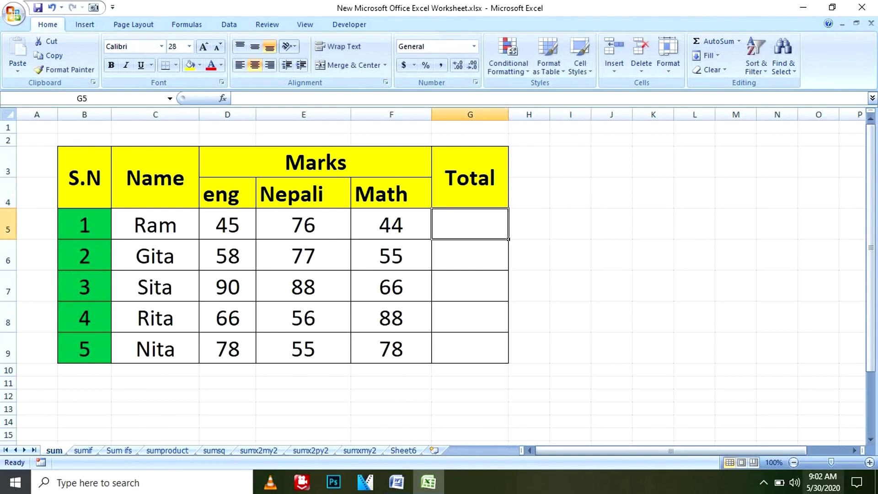
type("=s")
type("um")
type("(")
key("BackSpace")
type("(")
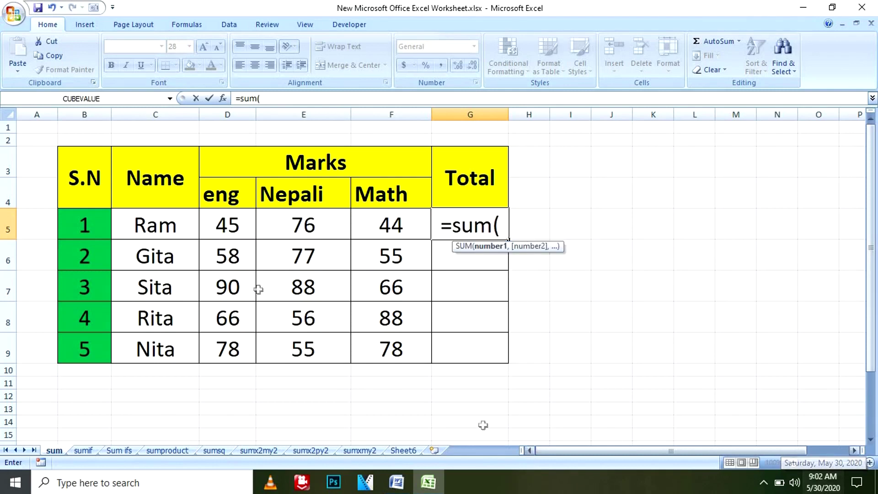
left_click_drag(241, 231, 365, 231)
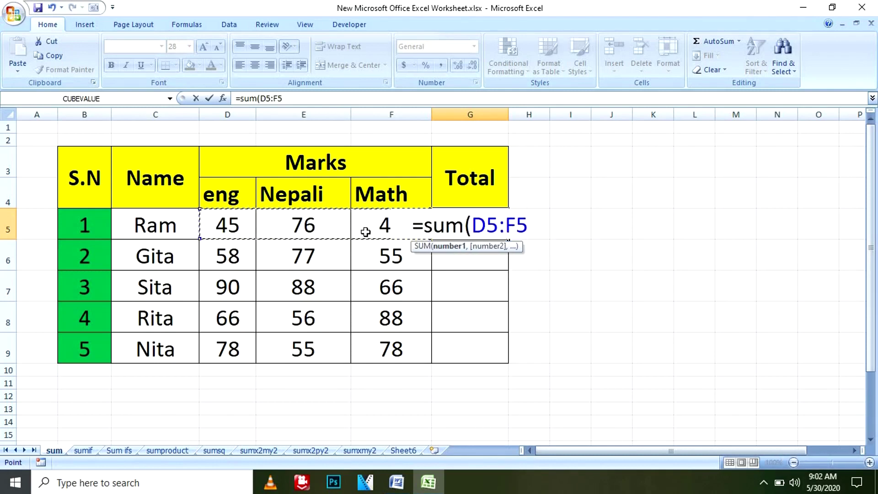
type(")")
key("Return")
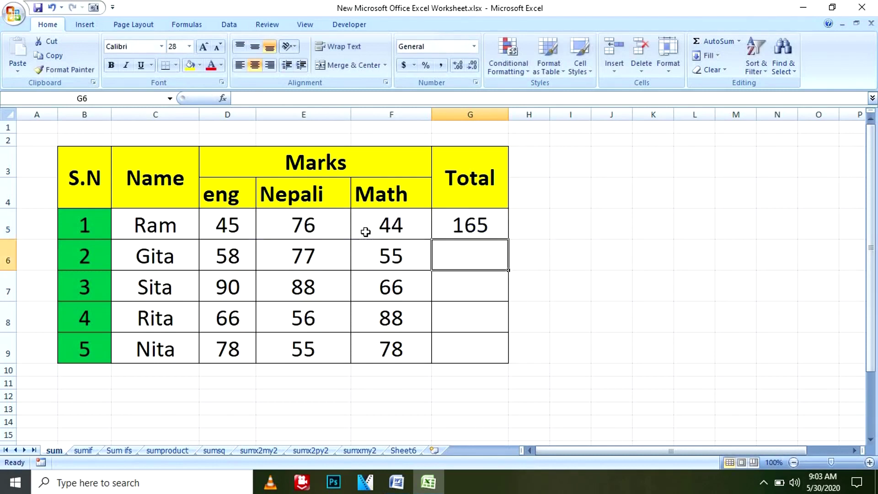
Fill the total formula from G5 down to G9 for the remaining students
left_click(445, 225)
left_click_drag(510, 241, 508, 361)
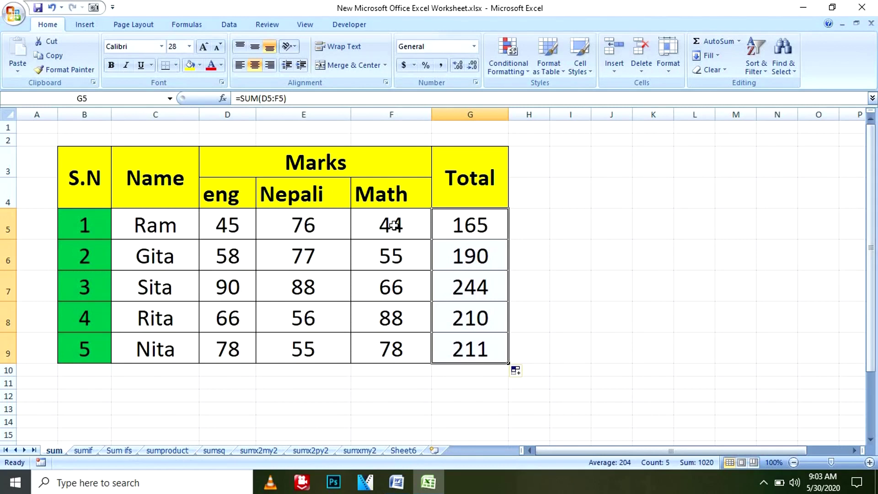
left_click(456, 219)
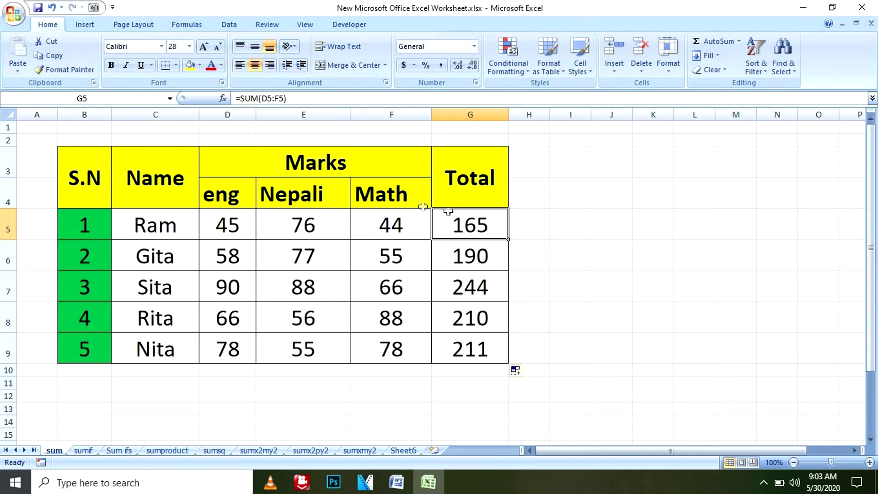
On the sumif sheet, clear the existing results from the orange cells J5 and L5
left_click(84, 450)
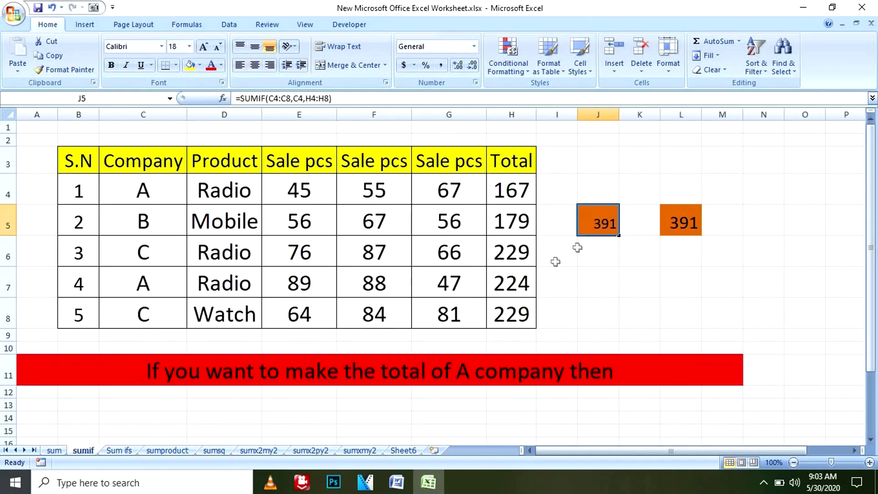
key("Delete")
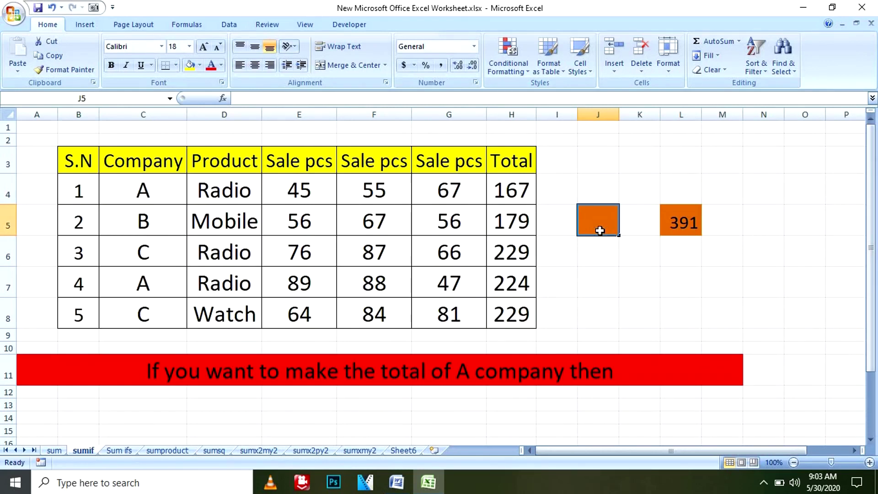
left_click(687, 224)
key("Delete")
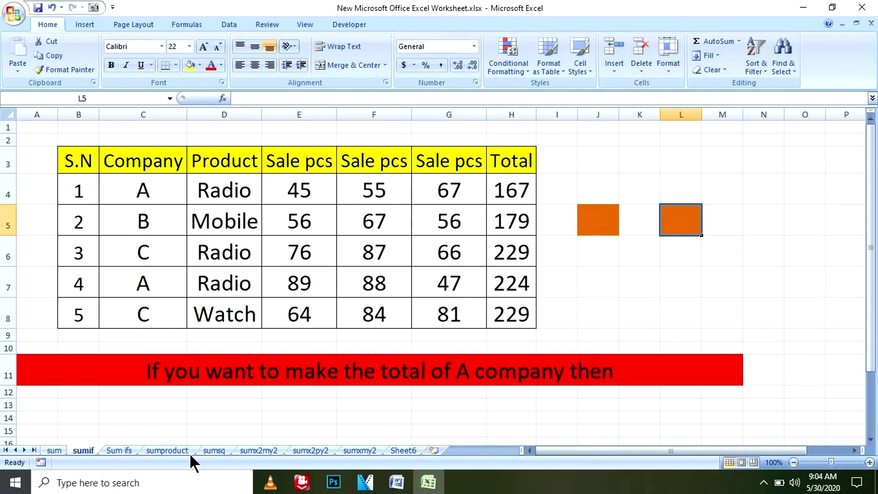
Calculate company A's total sales in J5 with the formula =SUMIF(C4:C8,C4,H4:H8)
left_click(615, 227)
type("=")
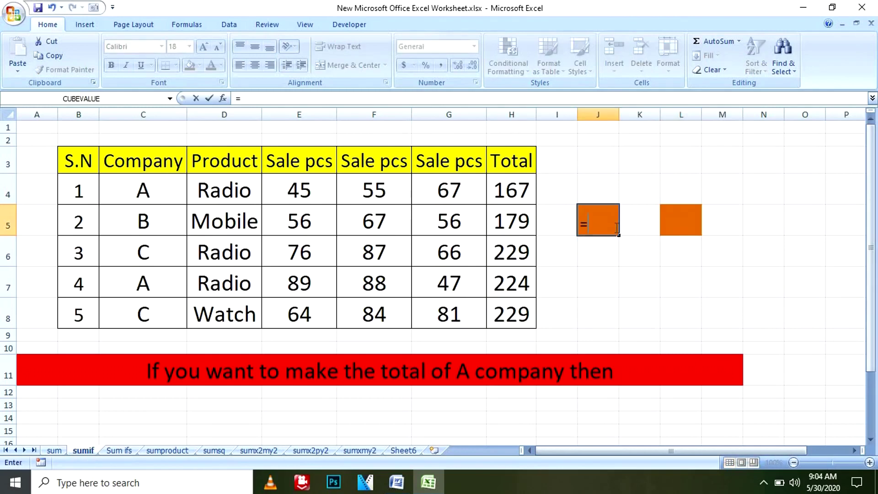
type("sumif")
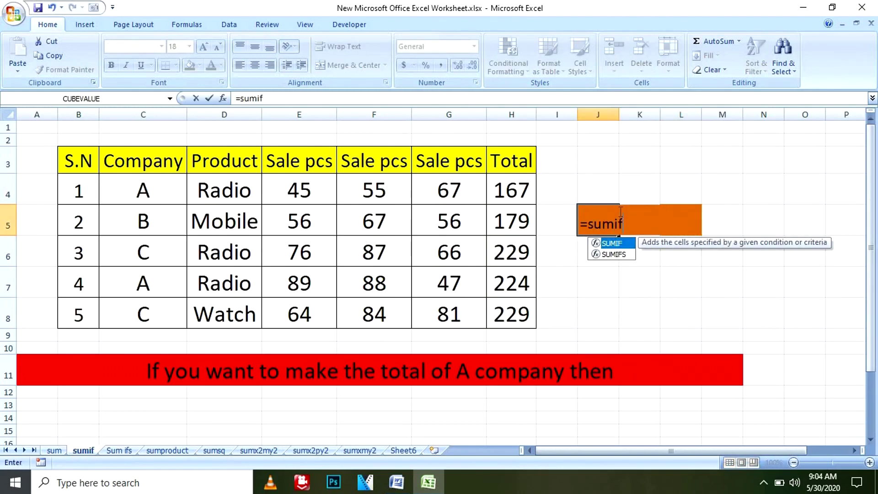
type("(")
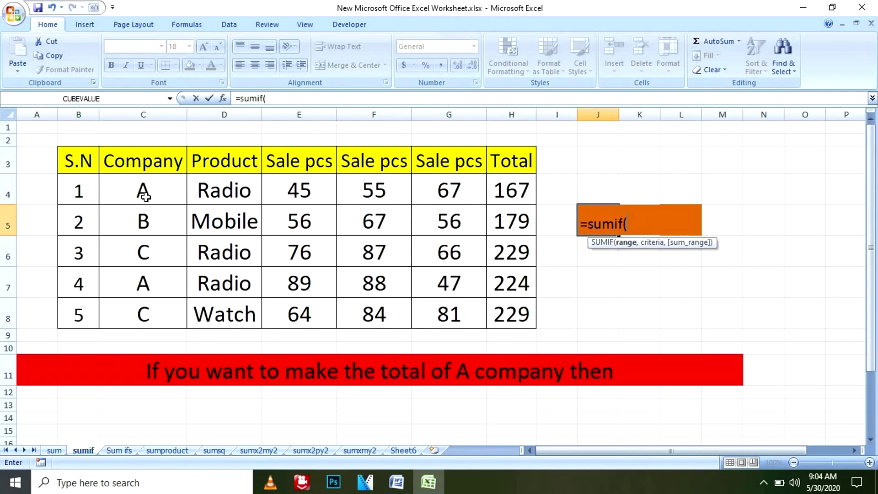
left_click_drag(144, 194, 145, 287)
type(",")
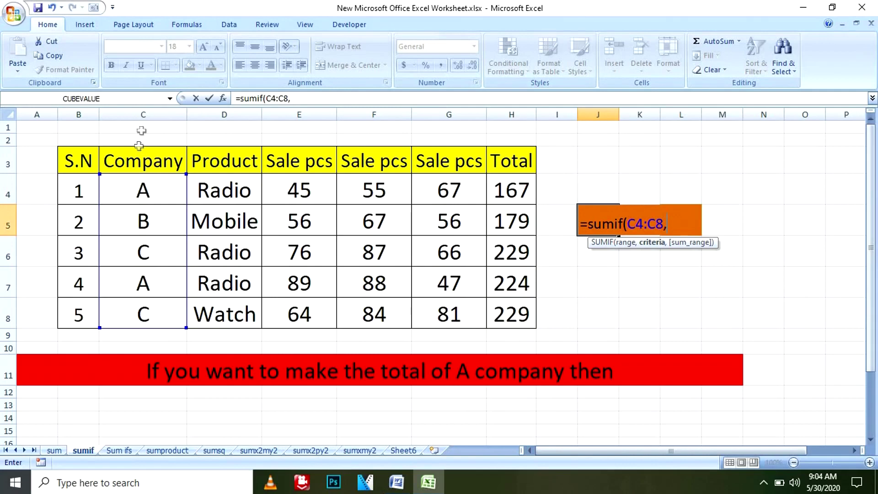
left_click(130, 192)
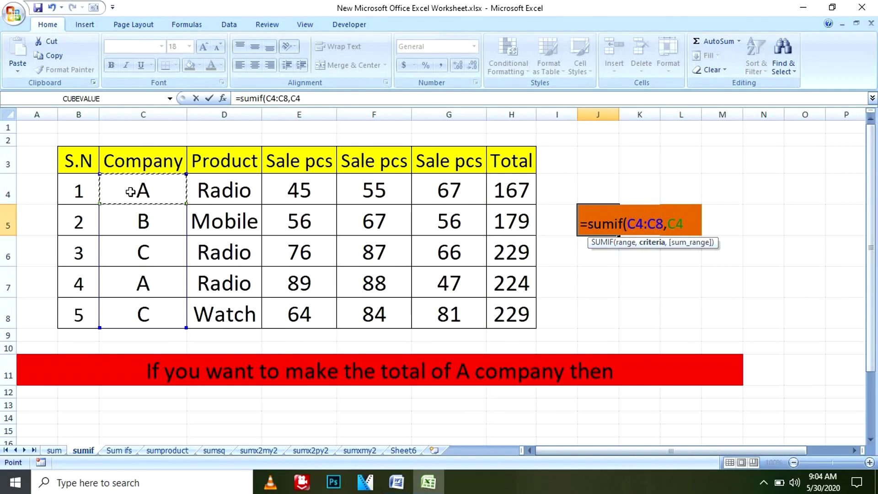
type(",")
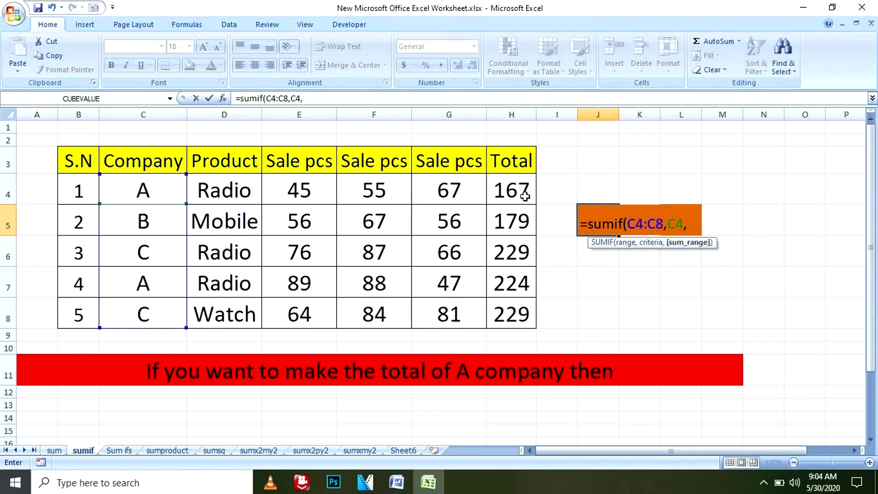
left_click_drag(518, 194, 515, 313)
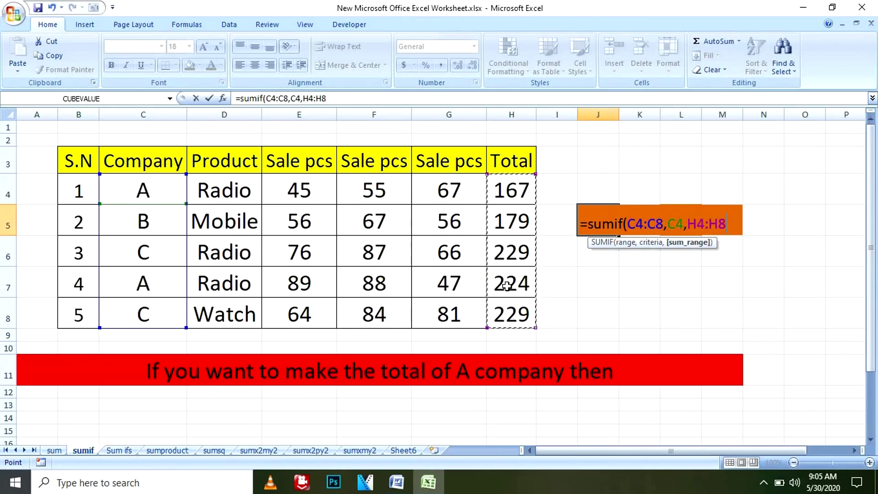
type(")")
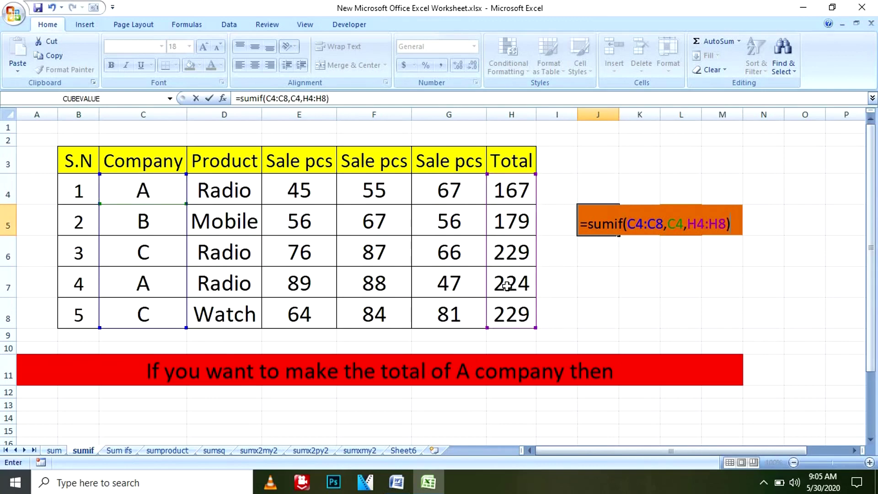
key("Return")
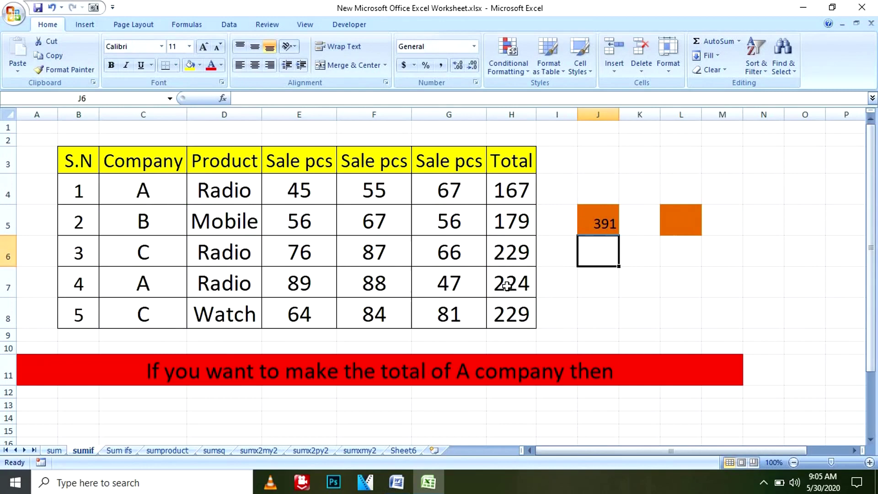
left_click(594, 220)
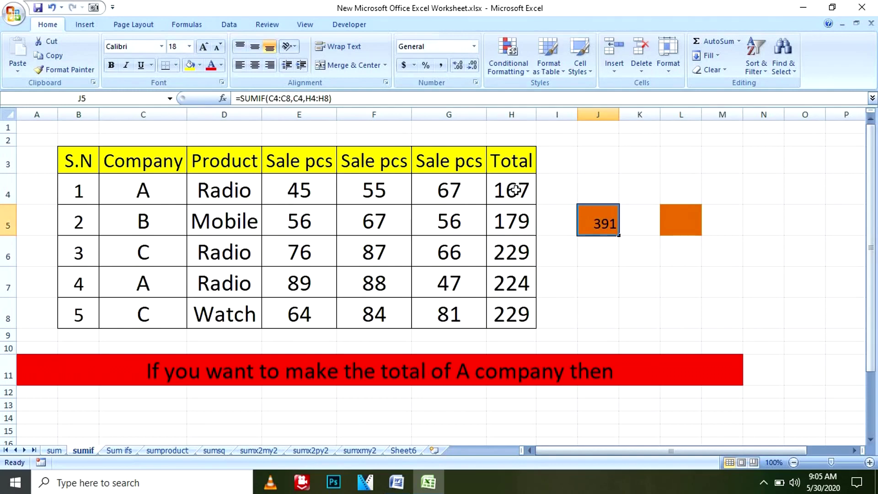
Cross-check company A's total in L5 with the formula =H4+H7, and clear that cell again
left_click(675, 222)
type("=")
left_click(520, 192)
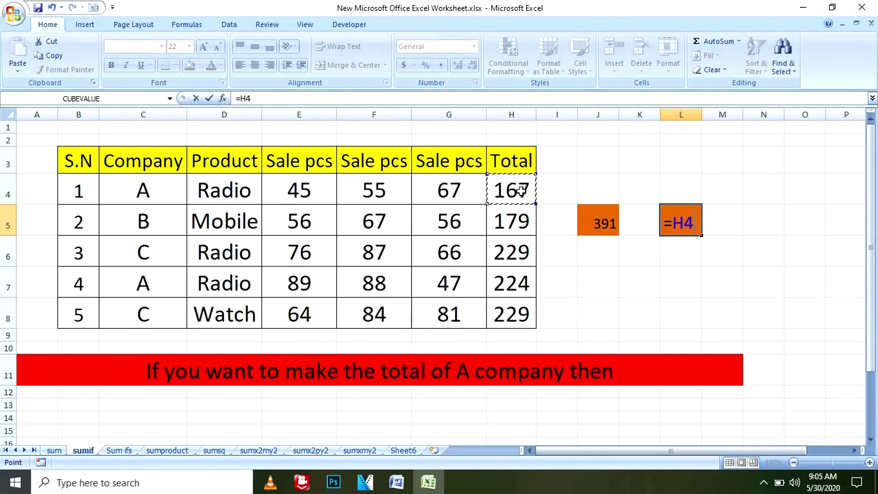
type("+")
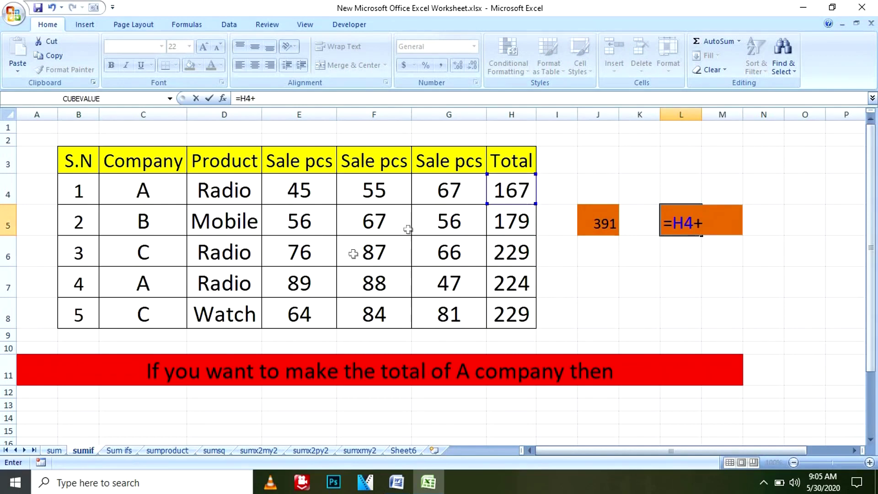
left_click(508, 279)
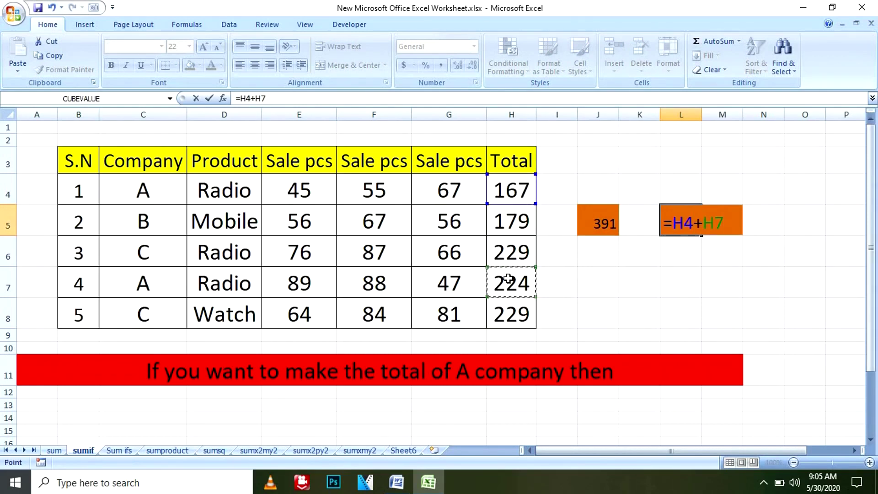
key("Return")
left_click(687, 227)
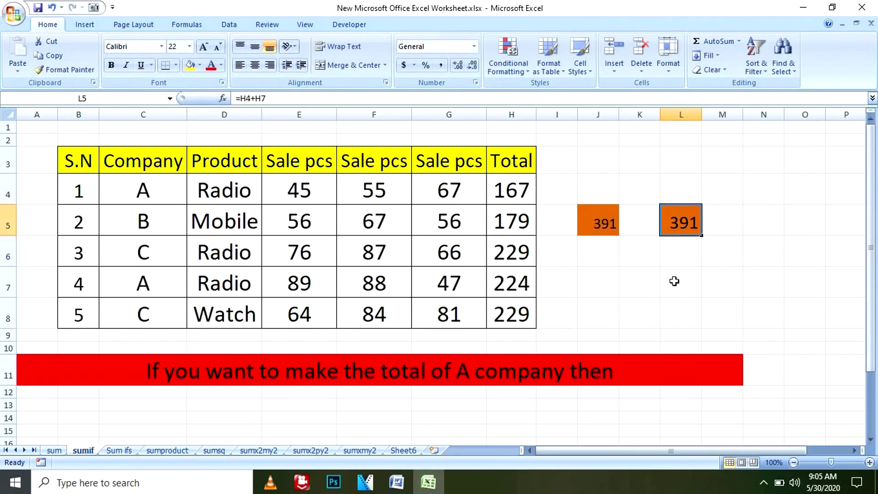
key("Delete")
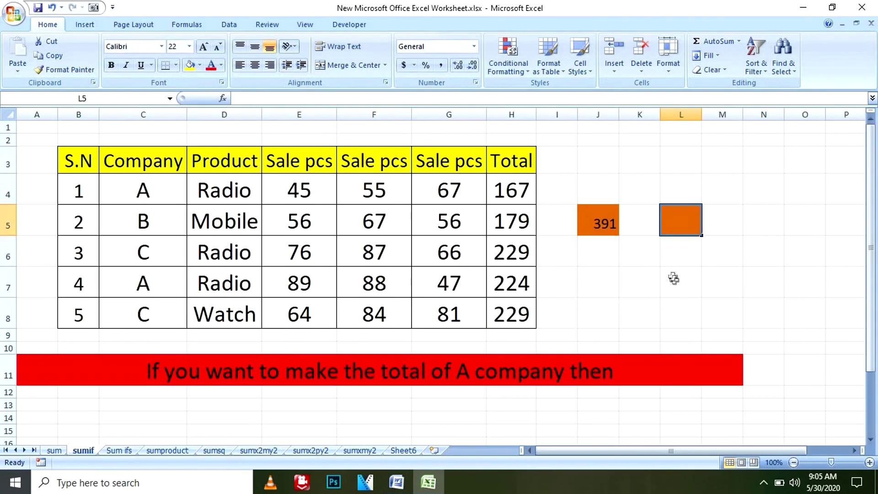
On the Sum ifs sheet, clear J5 and begin a SUMIFS formula there with H4:H8 as the sum range
left_click(119, 449)
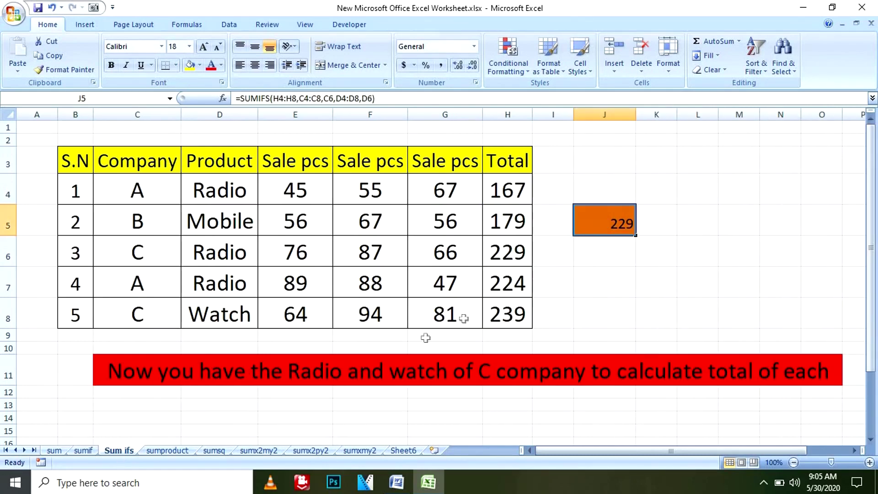
key("Delete")
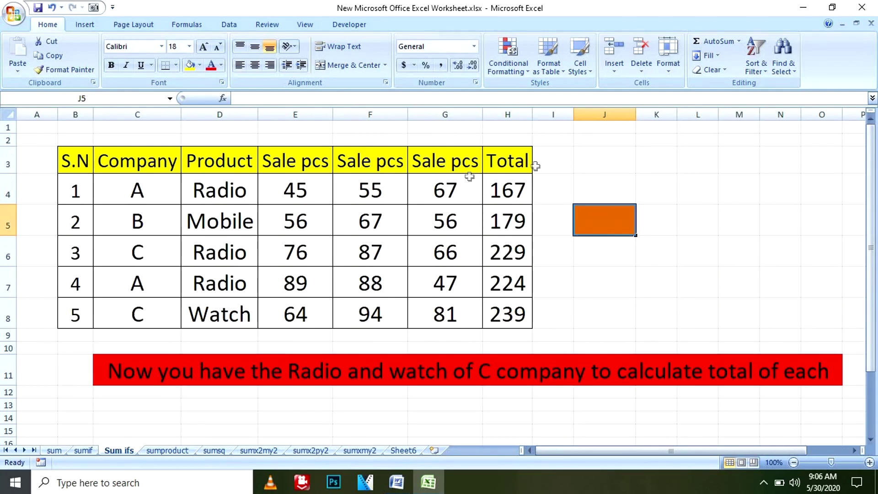
double_click(579, 223)
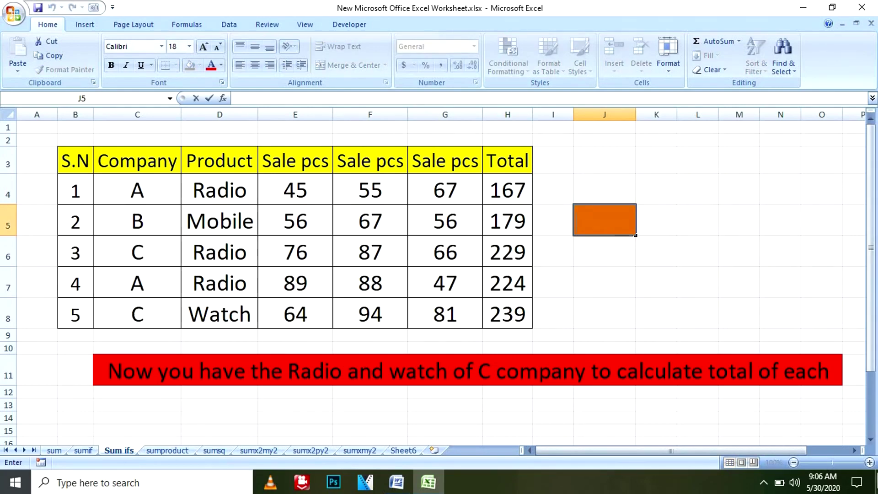
type("=")
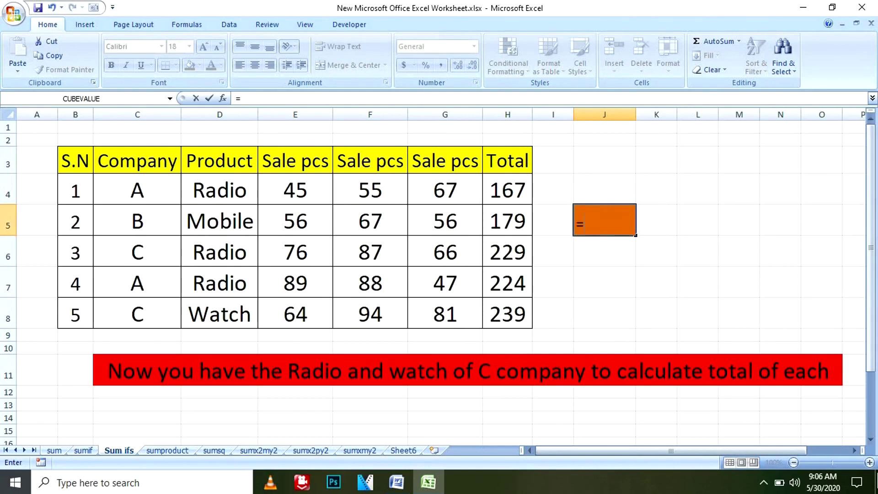
type("sumifs")
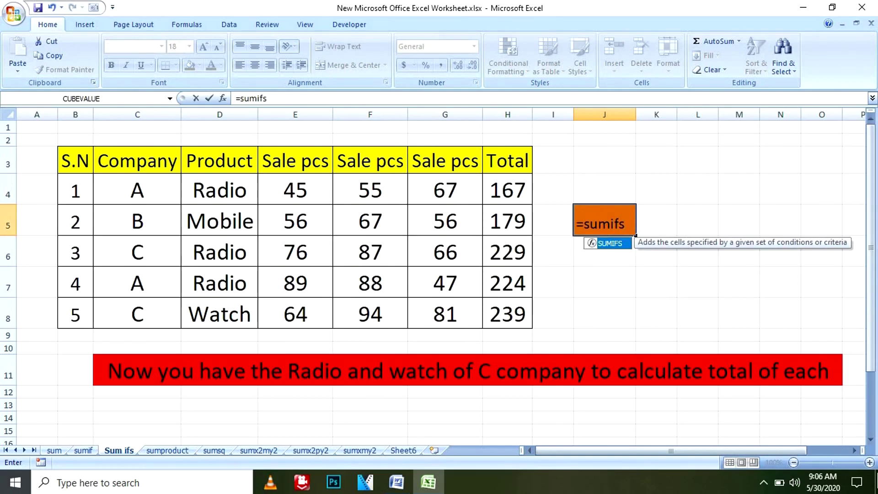
type("(")
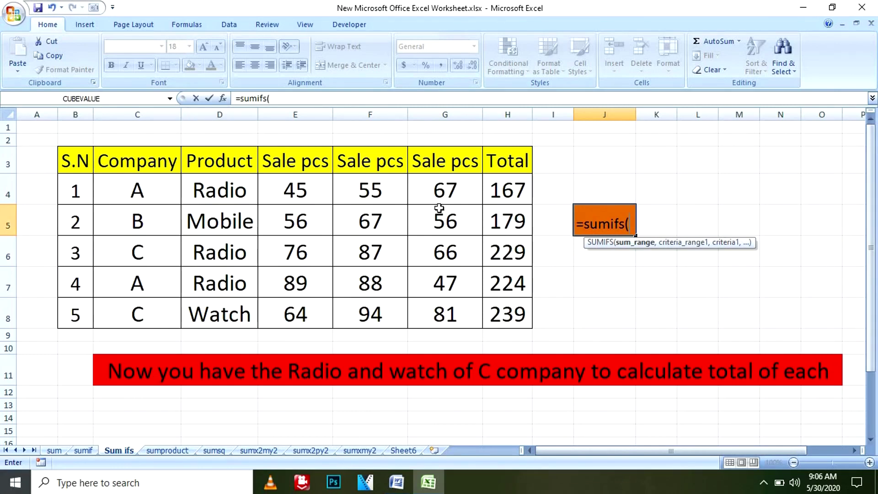
left_click_drag(507, 192, 505, 315)
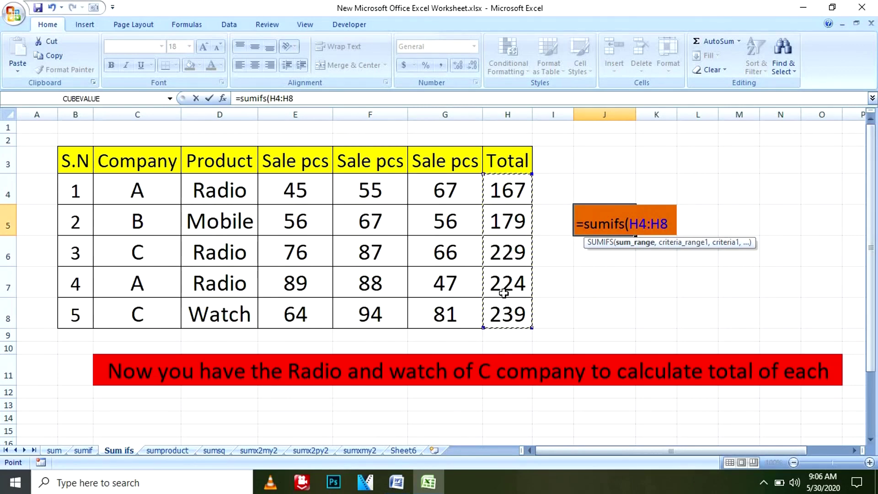
type(",")
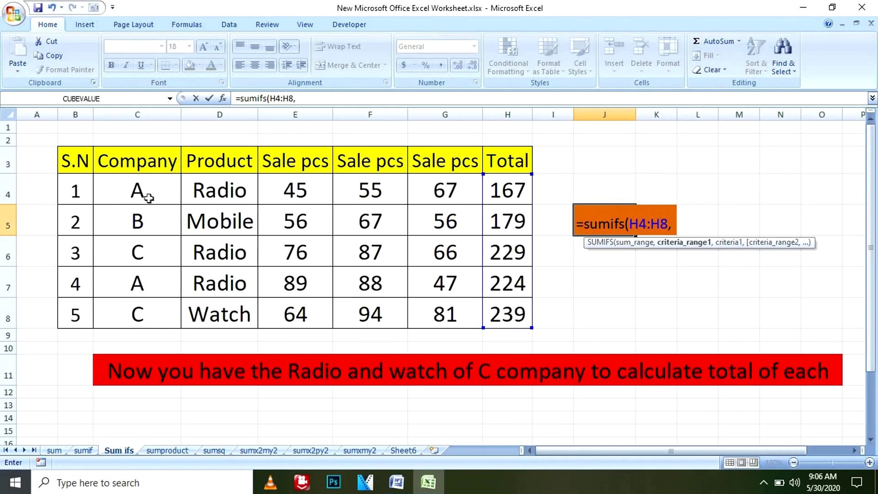
Complete J5's SUMIFS formula with company range C4:C8 matching C6 and product range D4:D8 matching D6
left_click_drag(144, 192, 139, 307)
type(",")
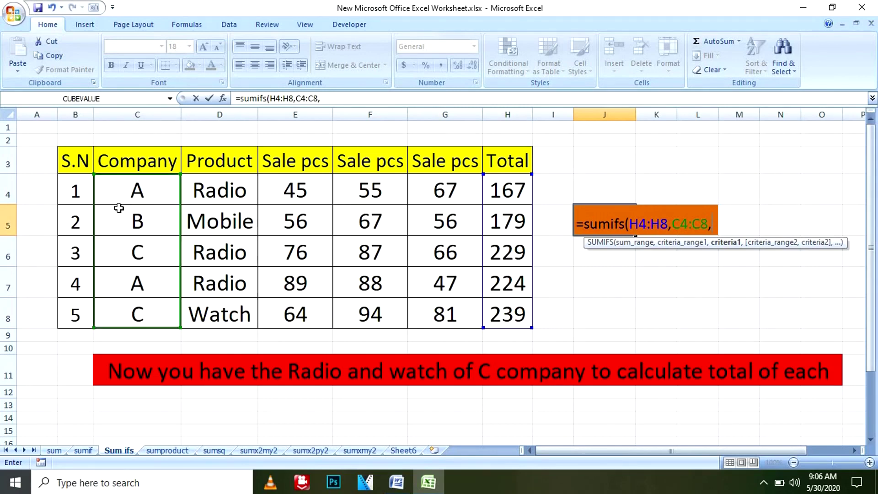
left_click(120, 250)
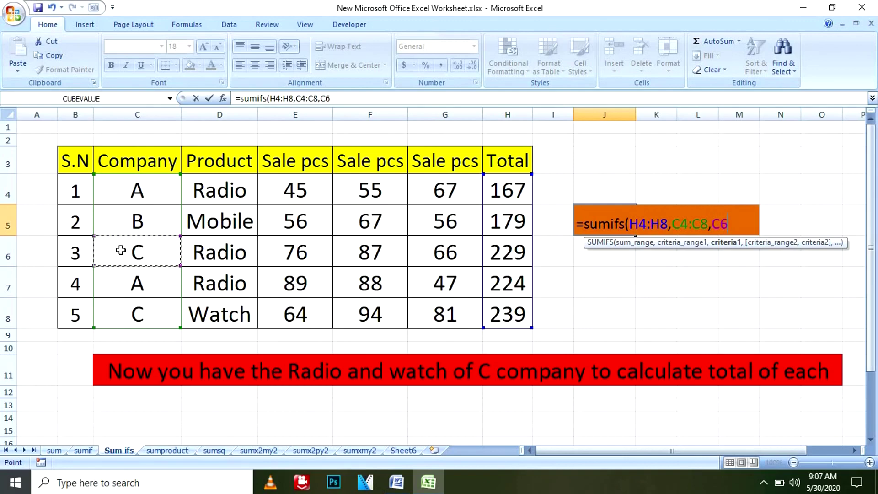
type(",")
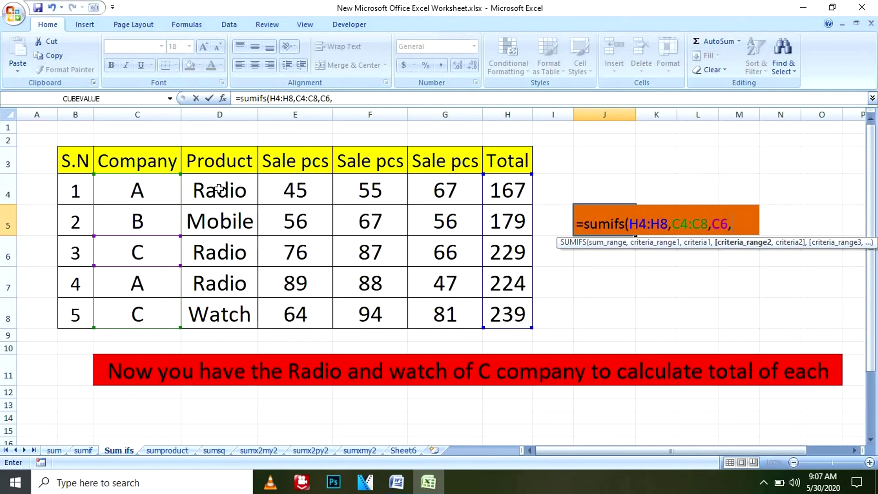
left_click_drag(220, 189, 225, 307)
type(",")
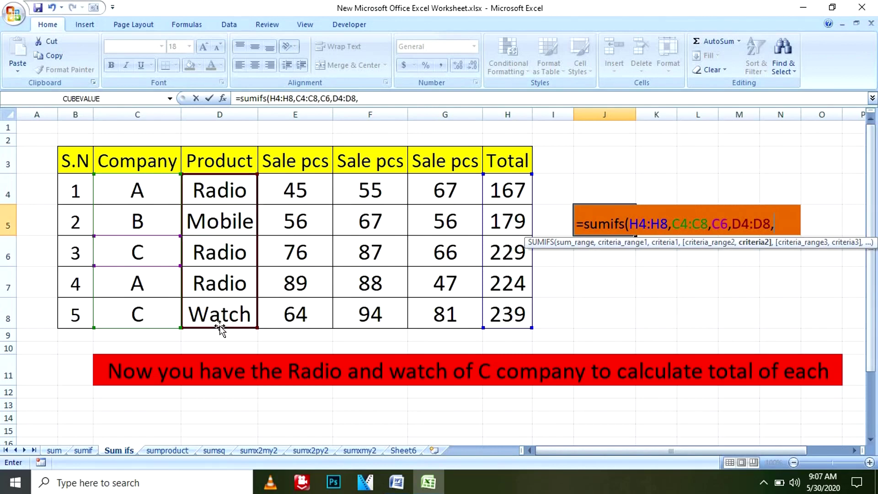
left_click(215, 253)
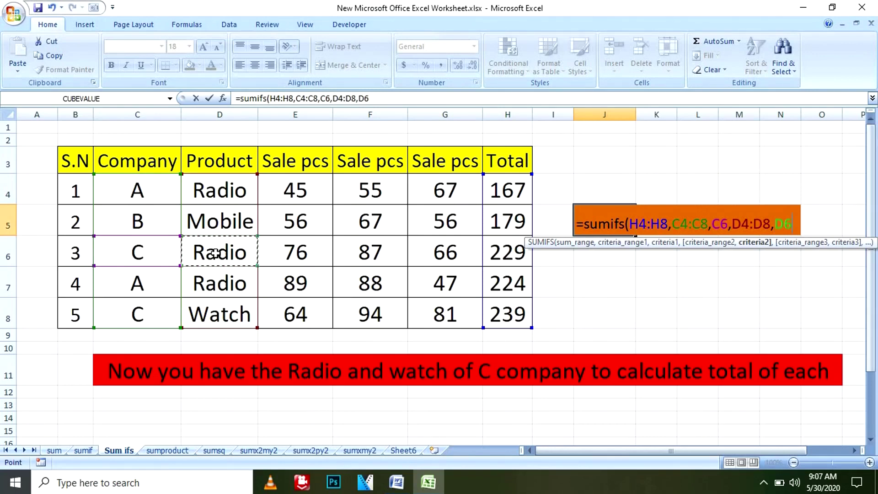
type(")")
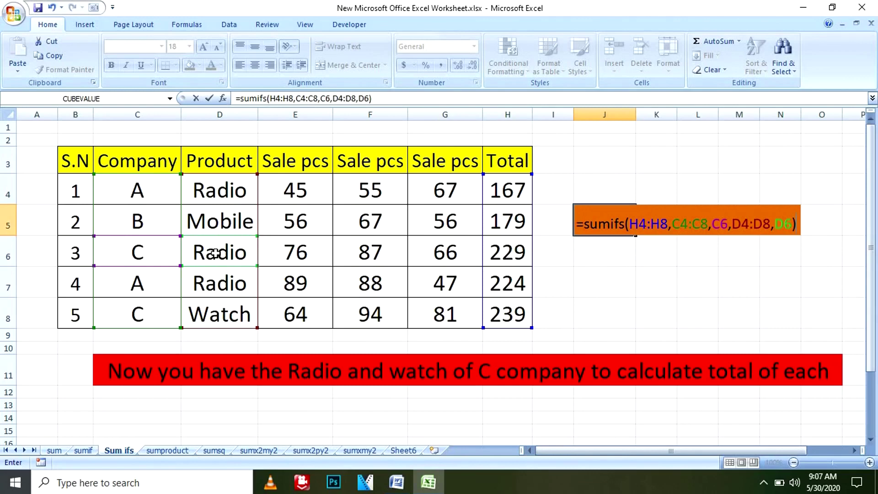
key("Return")
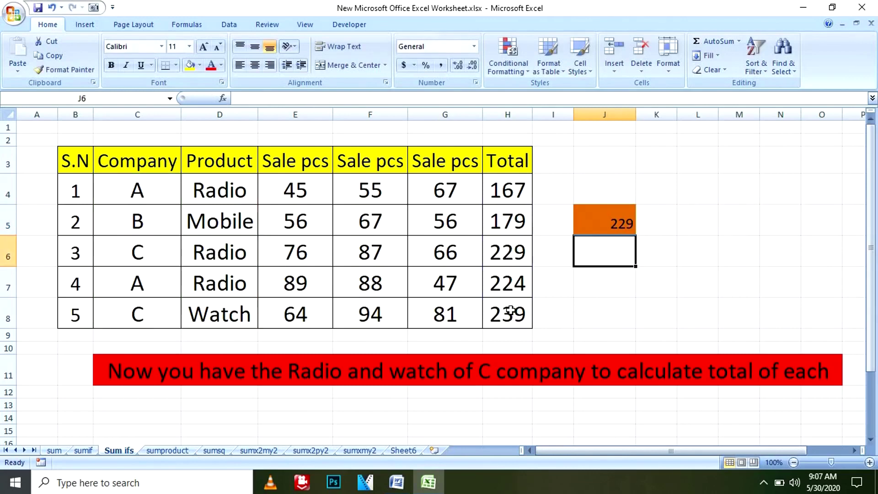
left_click(599, 227)
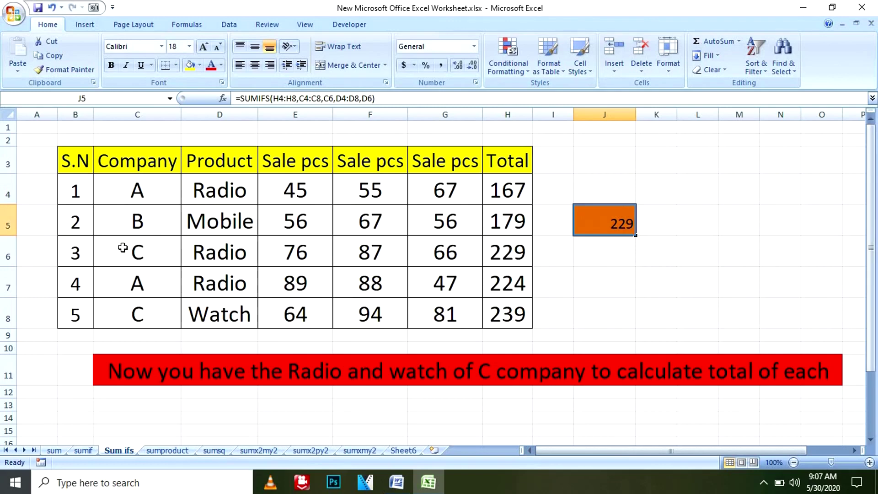
Highlight company C's Radio row, B6:H6, with a blue fill
left_click_drag(78, 252, 504, 251)
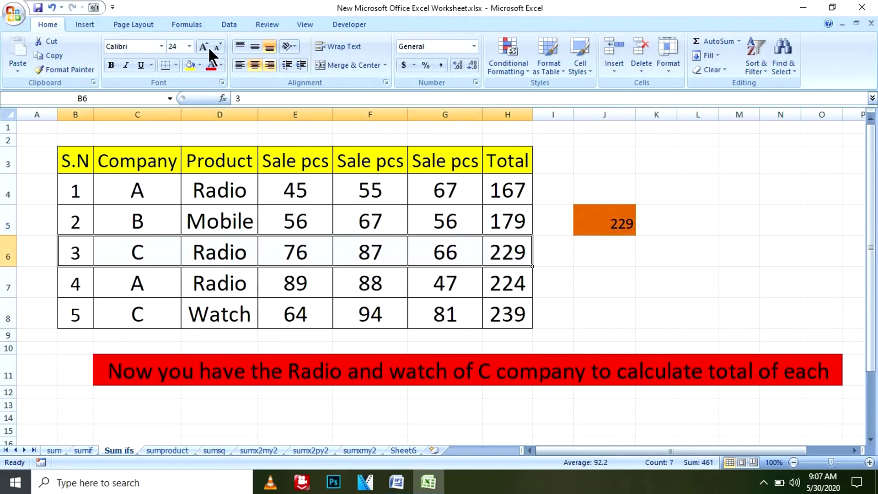
left_click(199, 64)
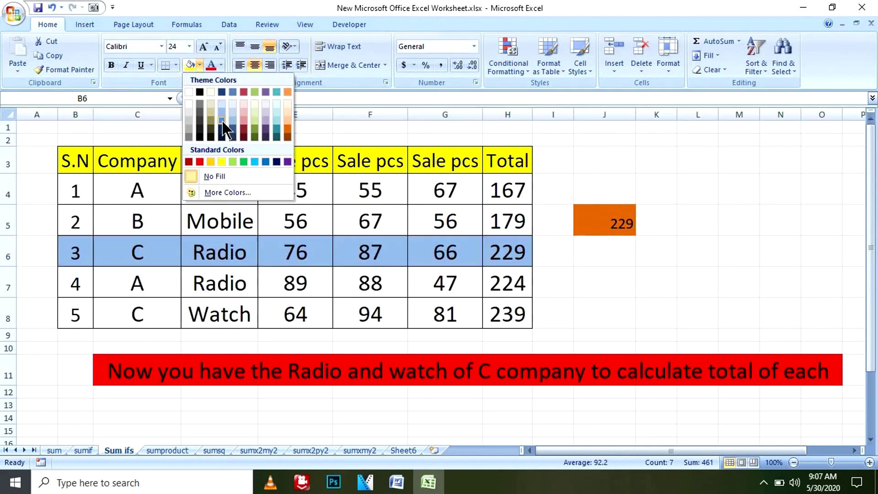
left_click(222, 121)
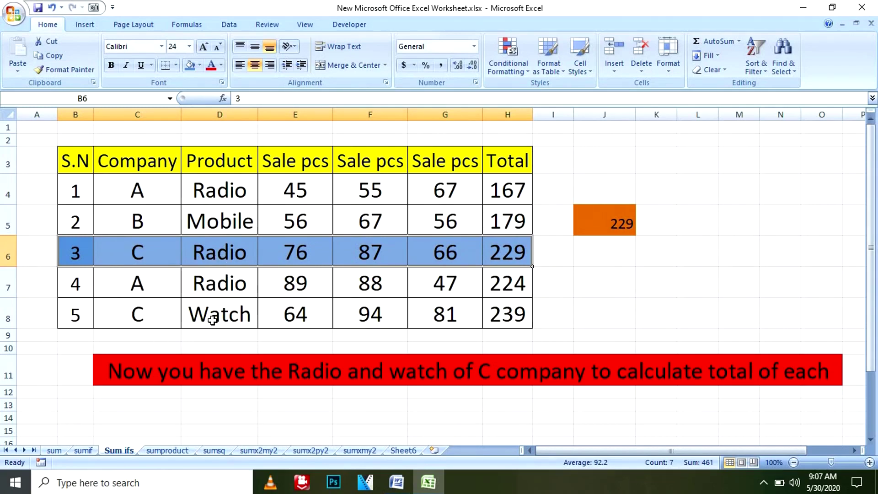
Change the product in D8 to Radio to test the SUMIFS formula with two matching company C rows
left_click(247, 321)
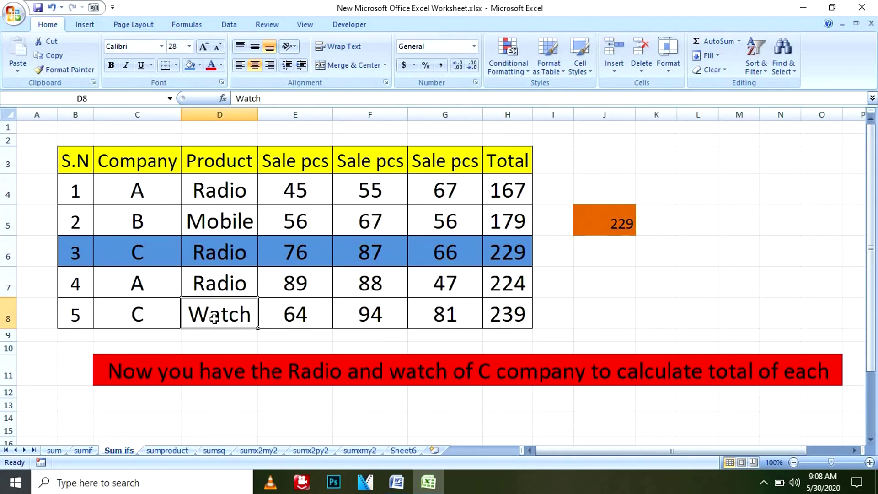
type("R")
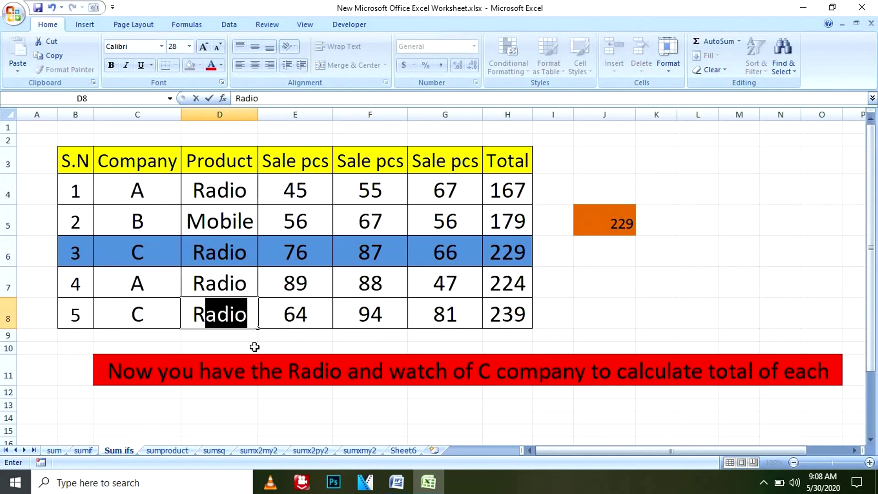
key("Return")
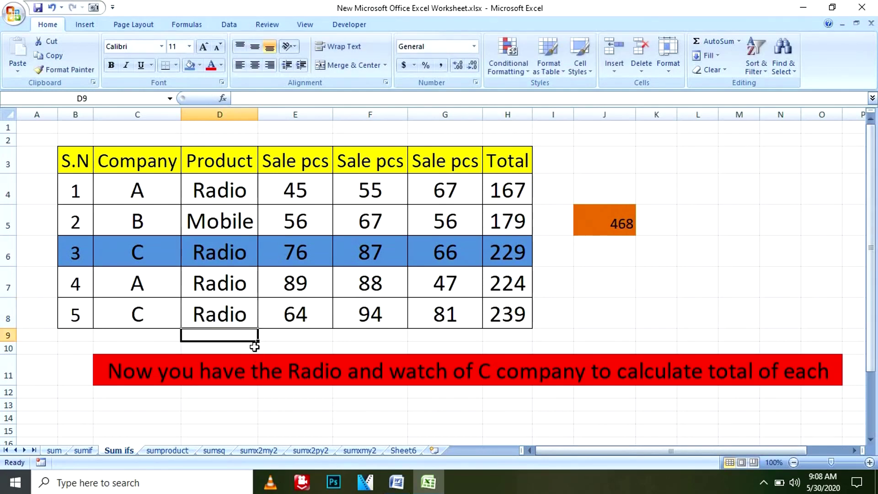
left_click(231, 309)
left_click(230, 253)
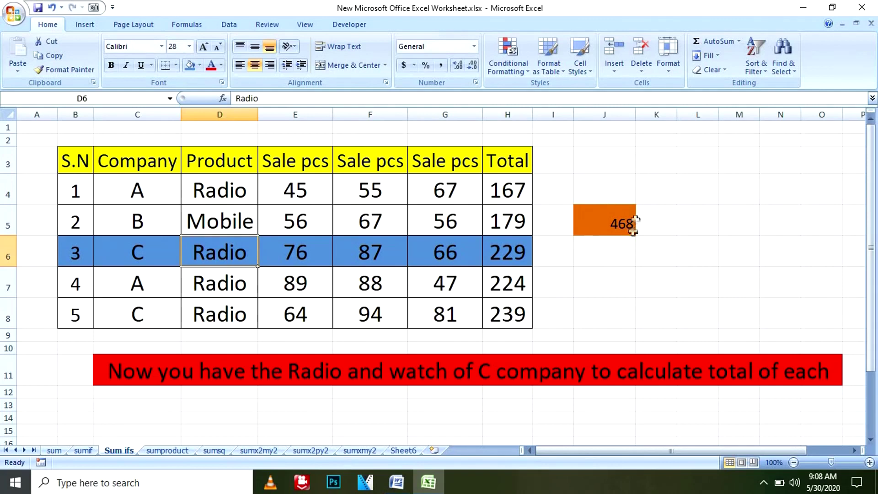
Set the product in D8 back to watch and check the SUMIFS formula in J5
left_click(227, 315)
type("watch")
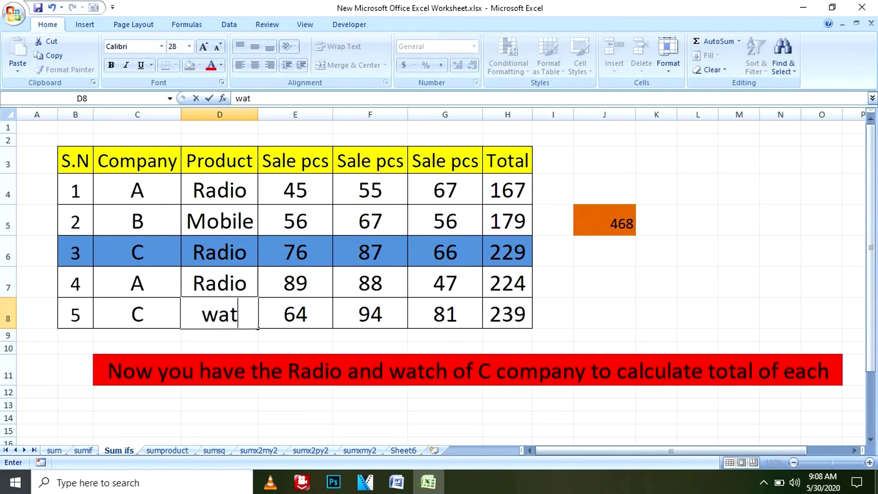
key("Return")
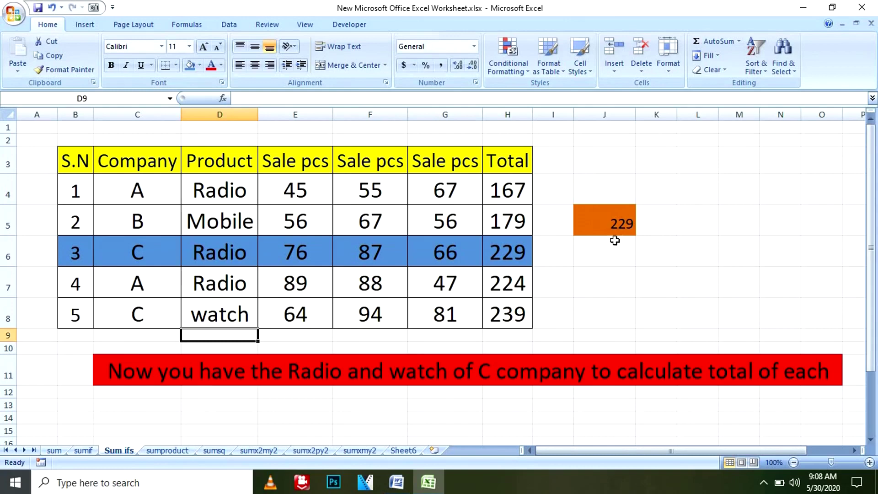
left_click(613, 222)
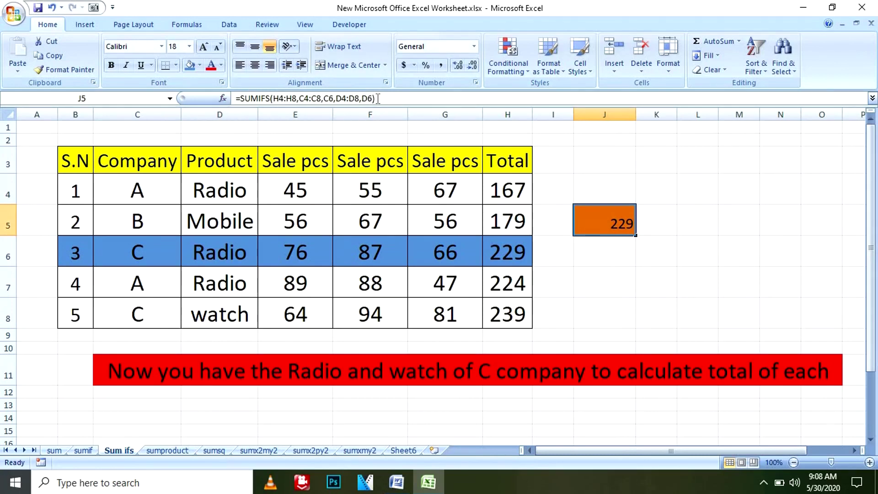
On the sumproduct sheet, clear the row totals in G4:G8 and the Sum product result in G9
left_click(171, 450)
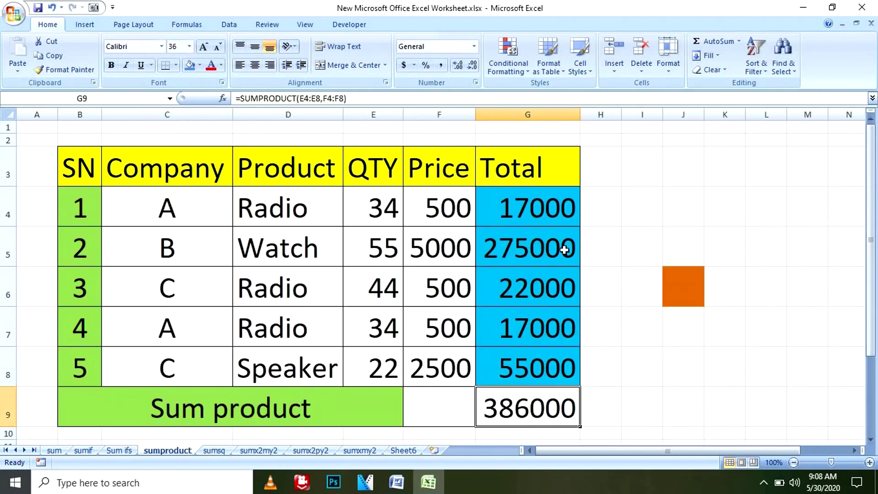
left_click_drag(540, 211, 534, 365)
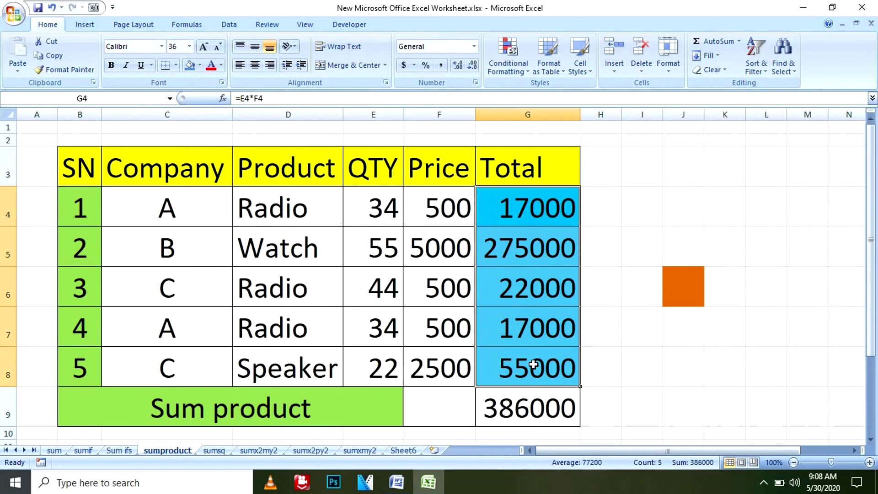
key("Delete")
left_click(529, 400)
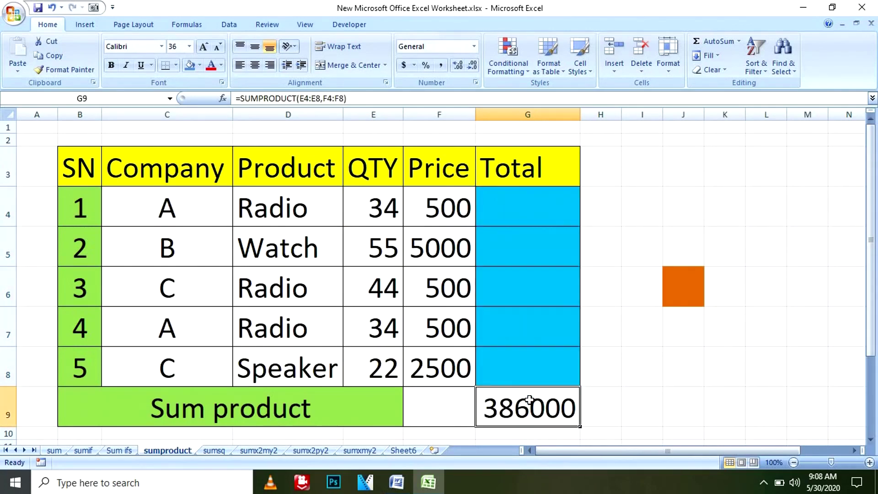
key("Delete")
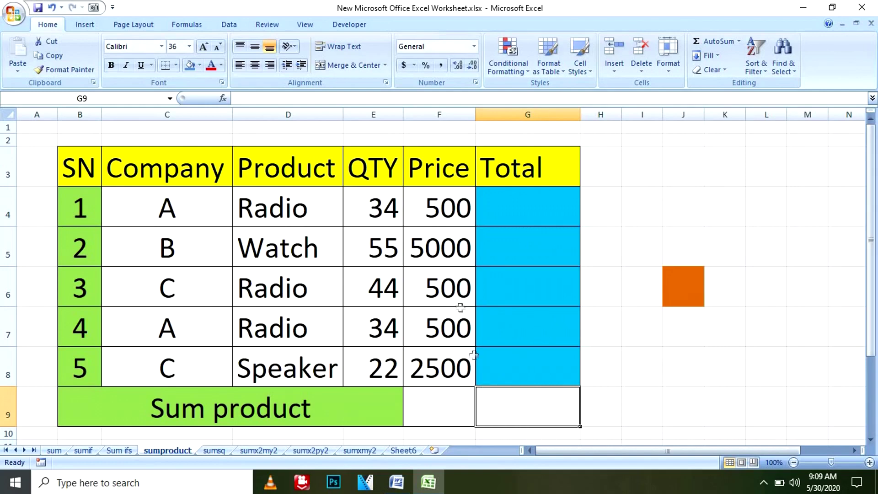
Calculate the first product's total in G4 as quantity times price with the formula =E4*F4
left_click(517, 207)
type("=s")
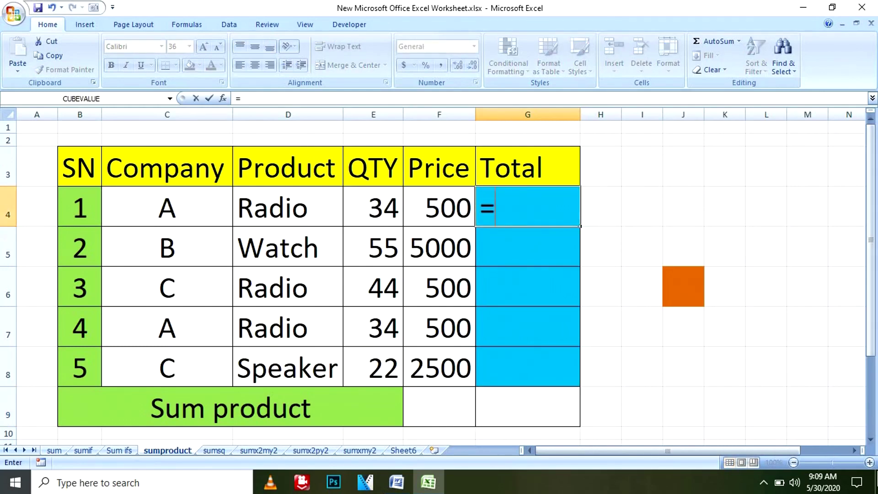
key("BackSpace")
key("BackSpace")
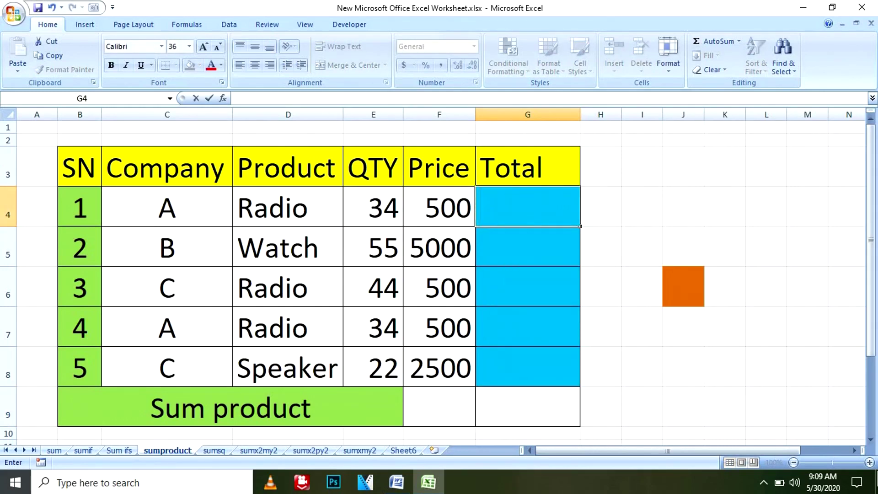
type("=")
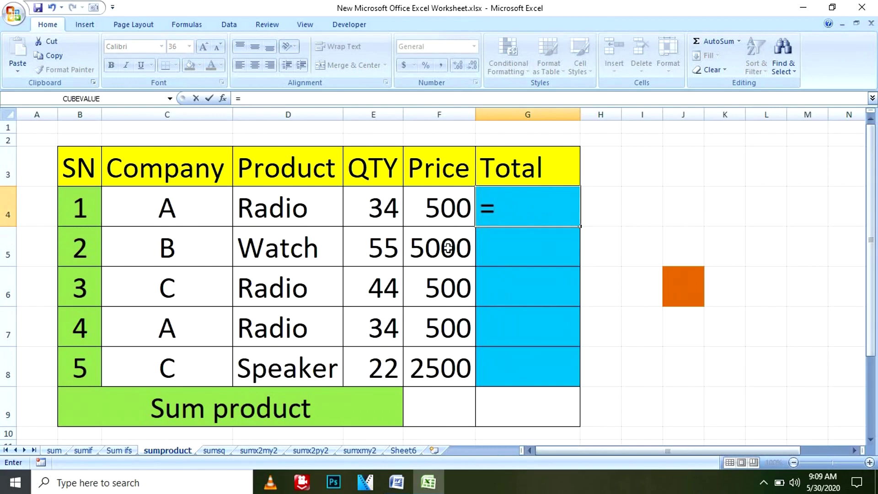
left_click(387, 212)
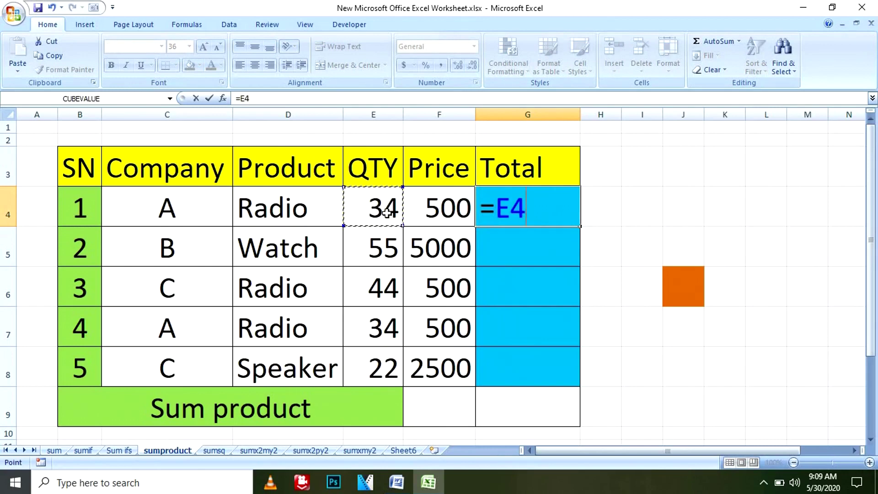
type("*")
left_click(407, 191)
key("Return")
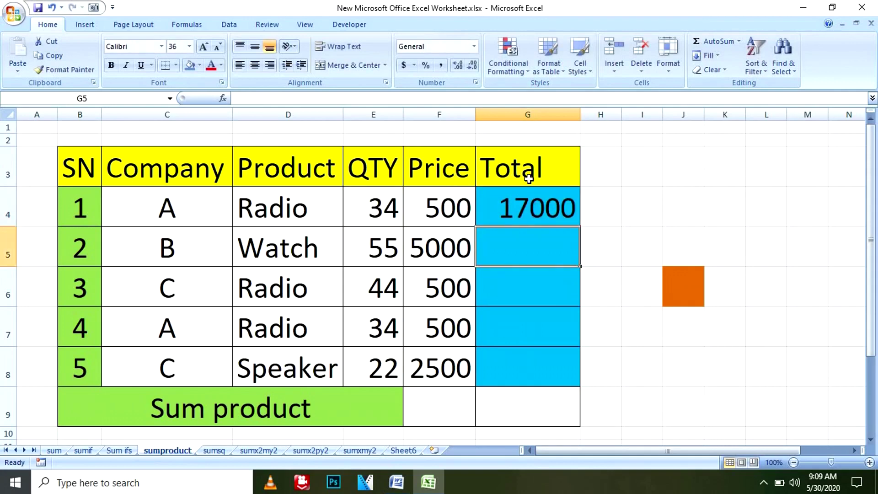
Fill the quantity times price formula from G4 down through G8
left_click(524, 201)
left_click_drag(582, 229, 586, 378)
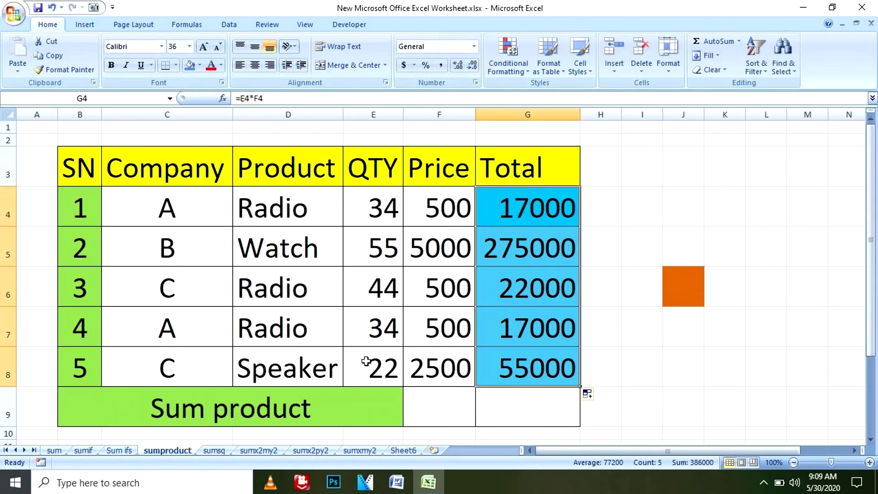
left_click(711, 214)
Add up the row totals G4:G8 in G9 with AutoSum and check the resulting formula
left_click(524, 206)
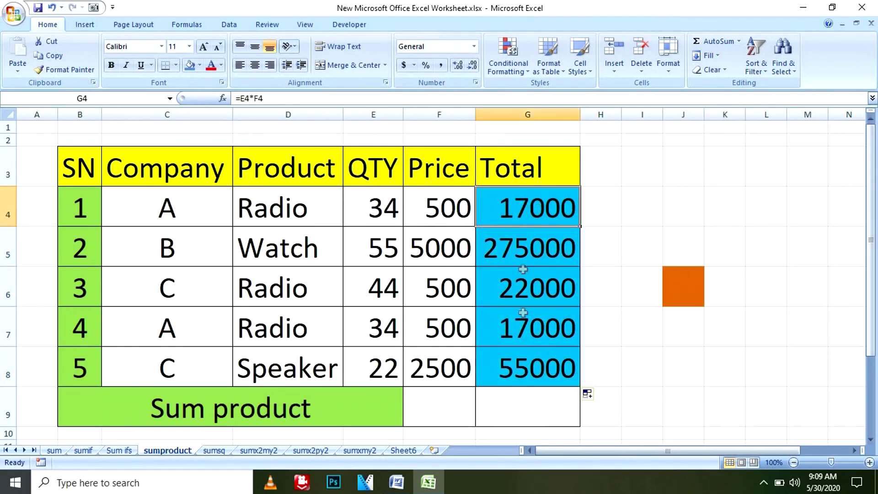
left_click_drag(522, 270, 526, 380)
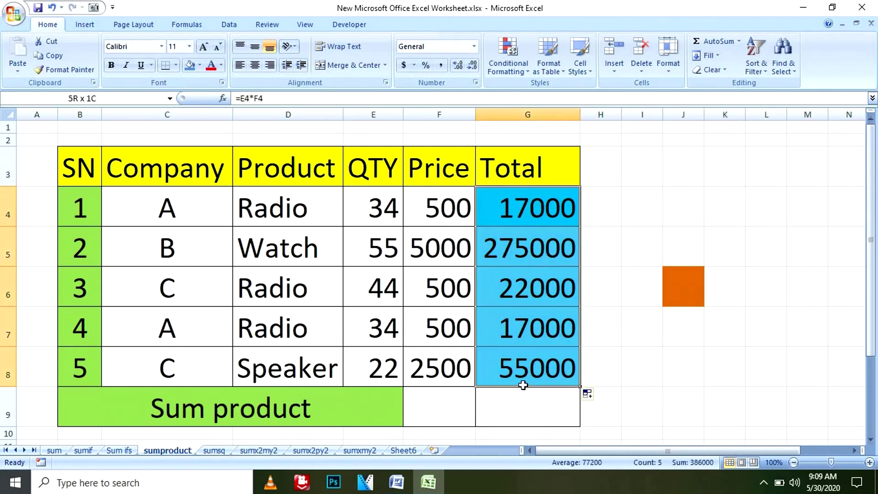
left_click(707, 40)
left_click(574, 404)
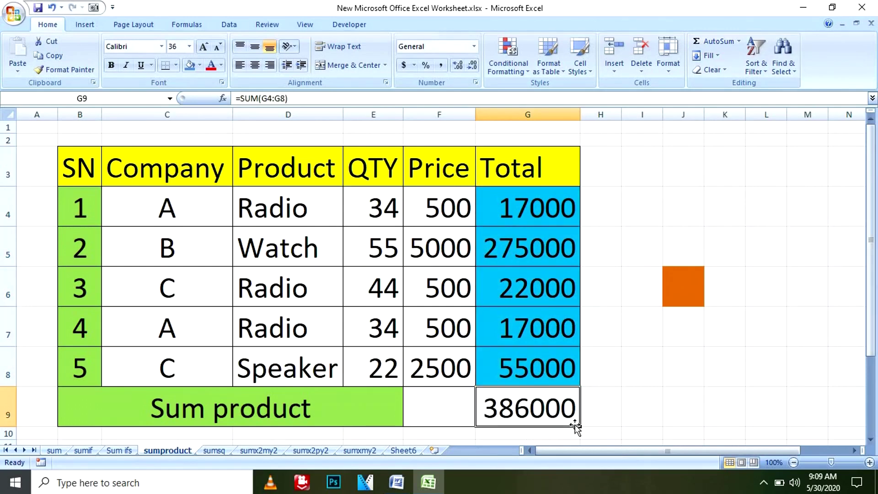
Clear the row totals and their sum from G4:G9
left_click(640, 363)
left_click_drag(530, 212, 530, 400)
key("Delete")
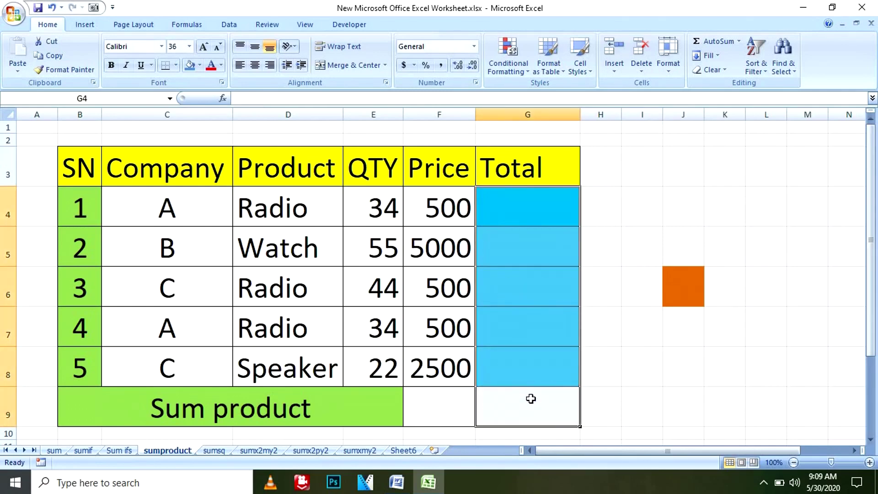
Enter =SUMPRODUCT(E4:E8,F4:F8) in G9 to total quantity times price, and review the formula's ranges
left_click(530, 400)
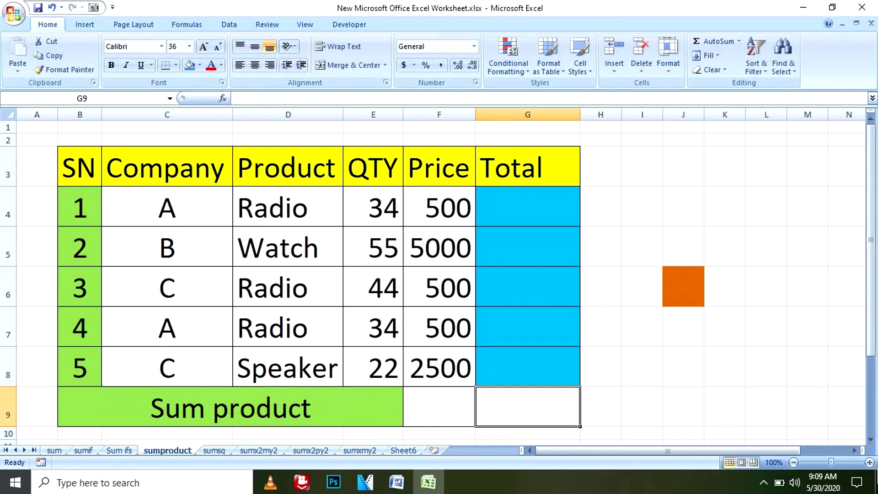
type("=sum")
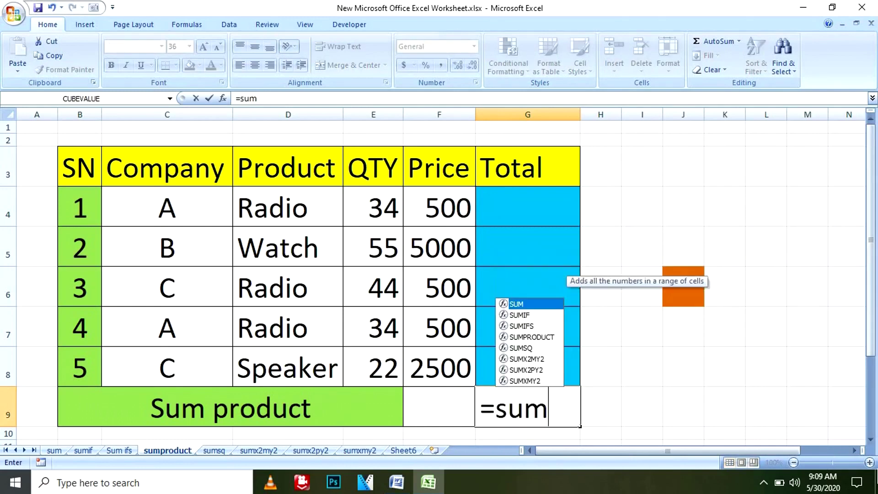
type("product(")
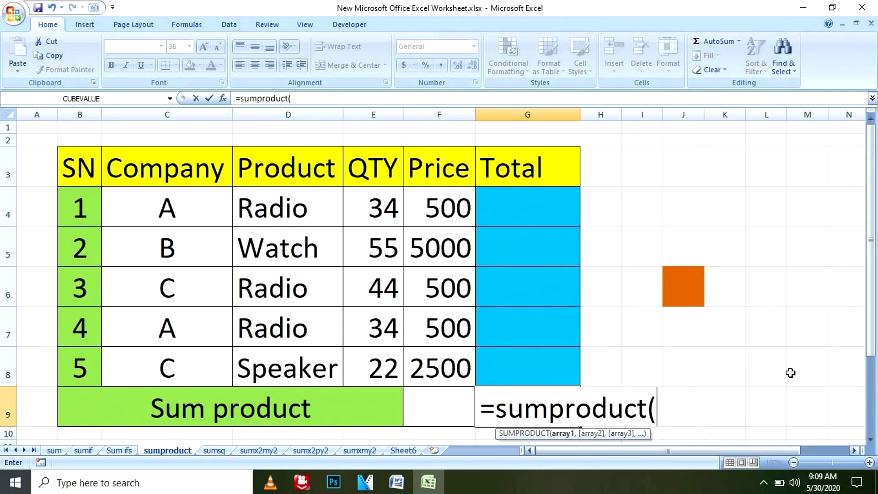
left_click_drag(376, 210, 379, 345)
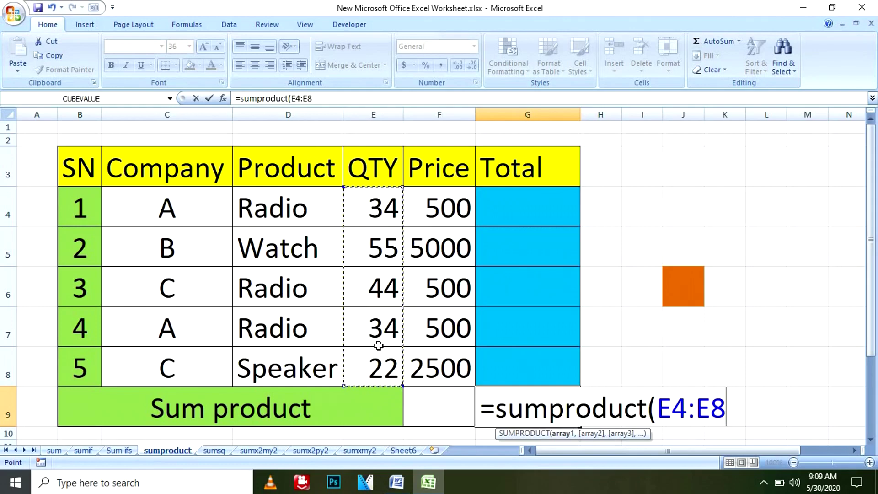
type(",")
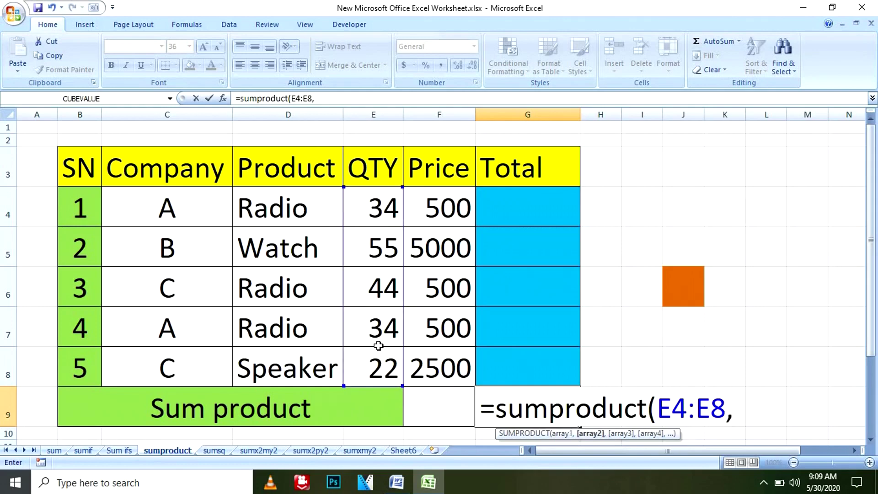
left_click_drag(435, 208, 440, 359)
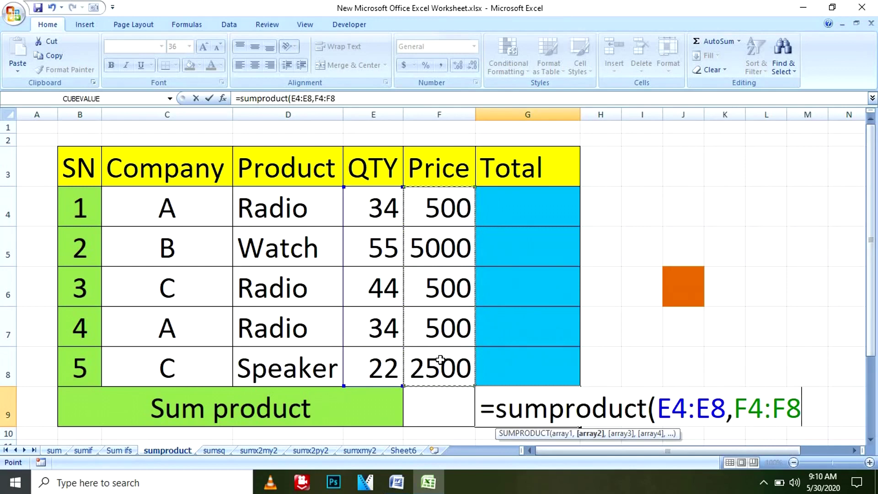
type(")")
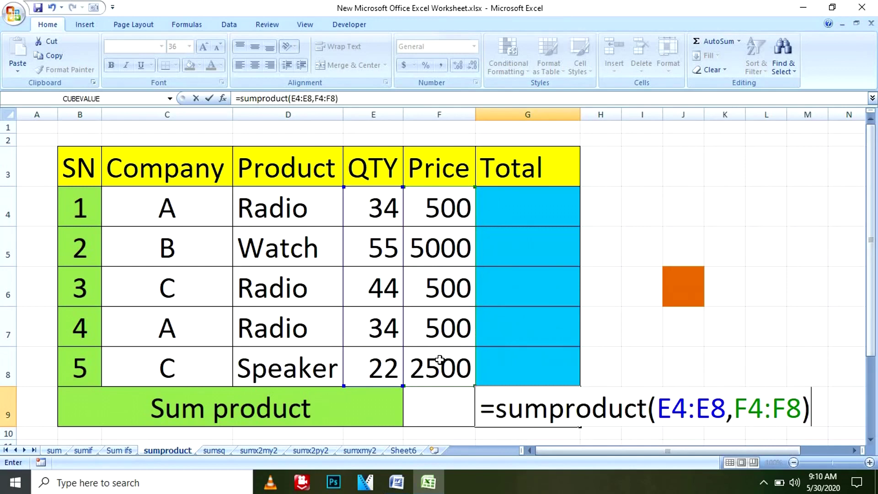
key("Return")
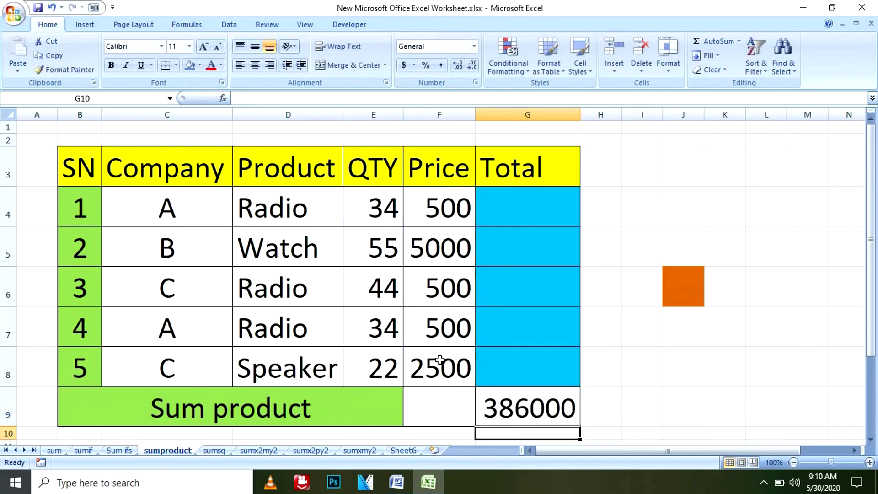
left_click(526, 408)
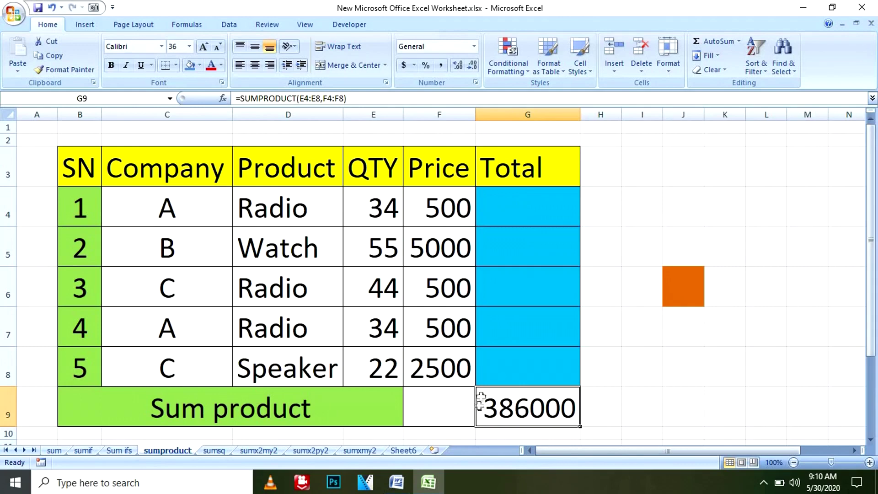
double_click(540, 415)
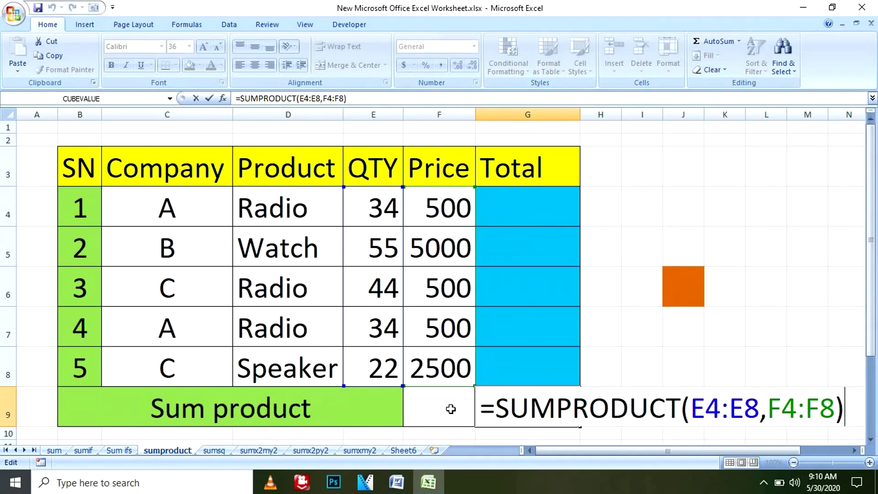
key("Return")
left_click(574, 413)
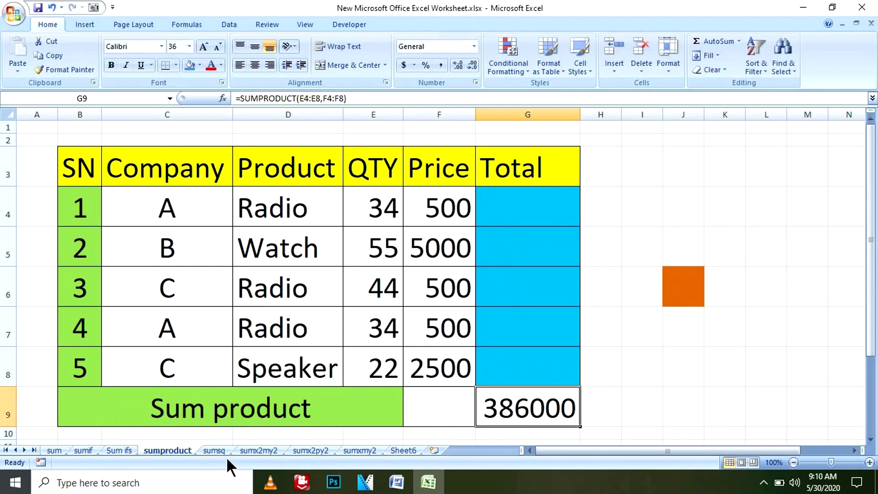
Switch to the Word document and highlight the SUM PRODUCT and SUM SQ list items in dark blue
left_click(396, 482)
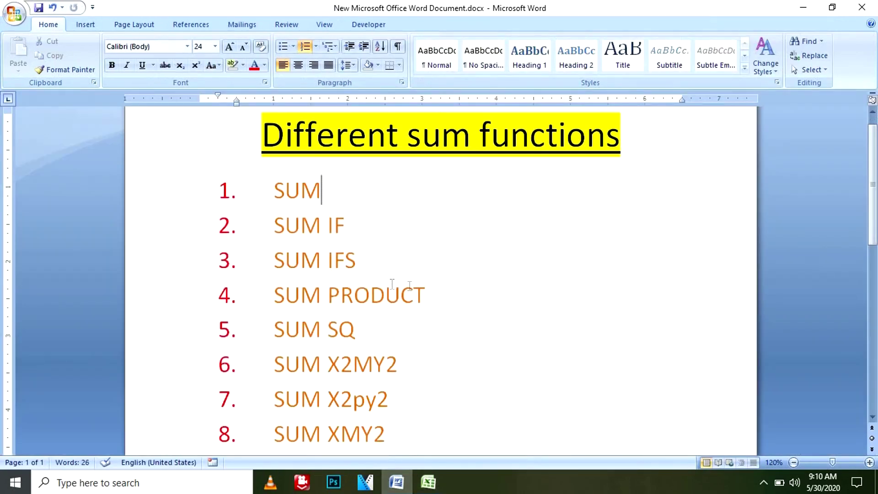
left_click_drag(426, 295, 168, 297)
left_click(243, 65)
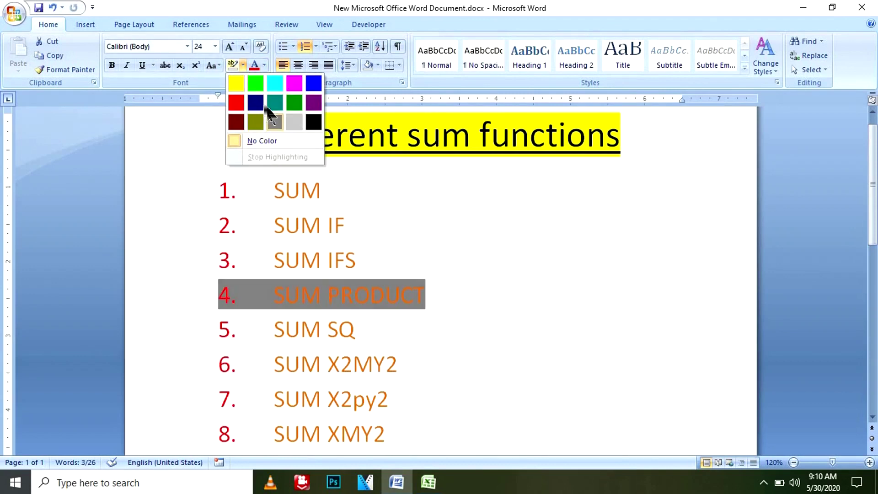
left_click(256, 105)
left_click(480, 244)
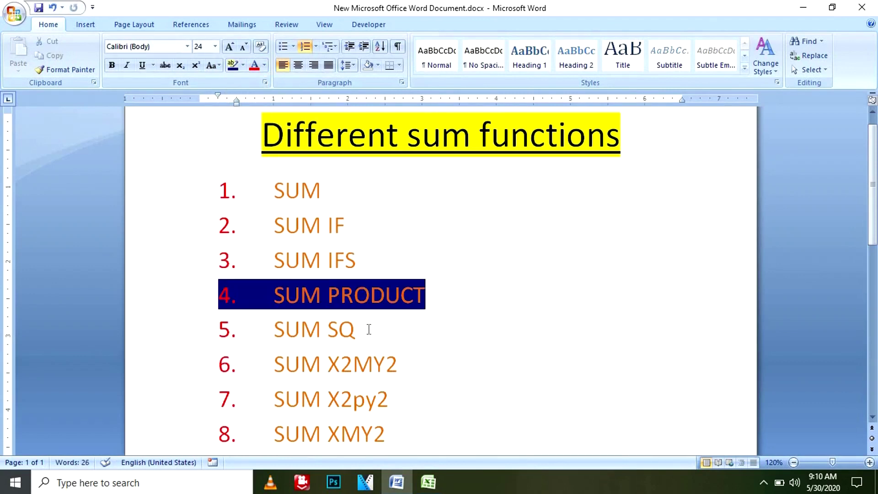
left_click_drag(368, 329, 186, 329)
left_click(234, 67)
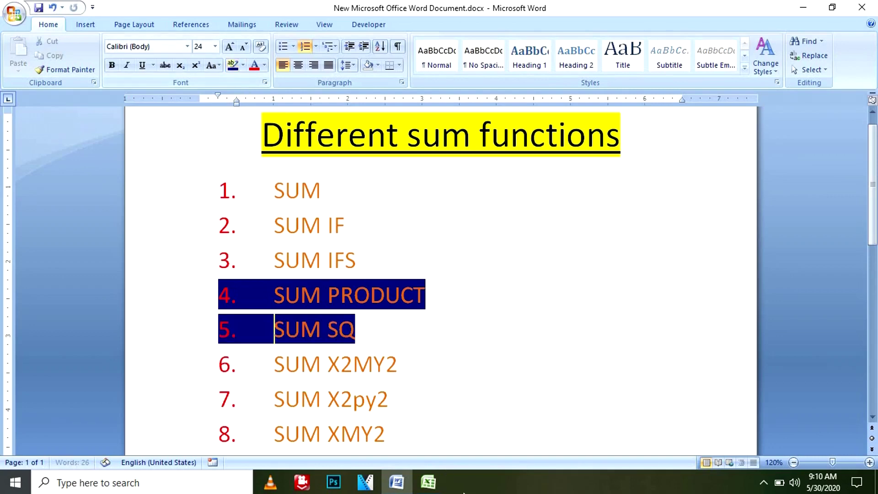
Return to the Excel workbook and clear the existing result in G5 on the sumsq sheet
left_click(428, 482)
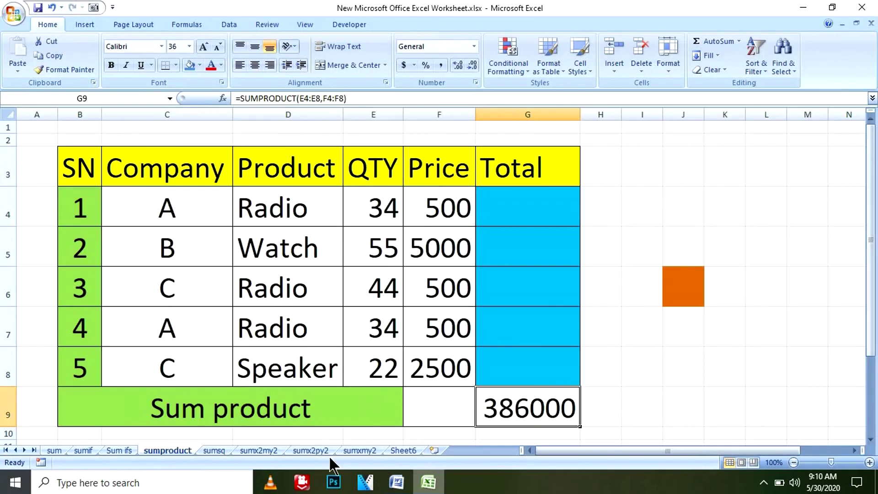
left_click(214, 450)
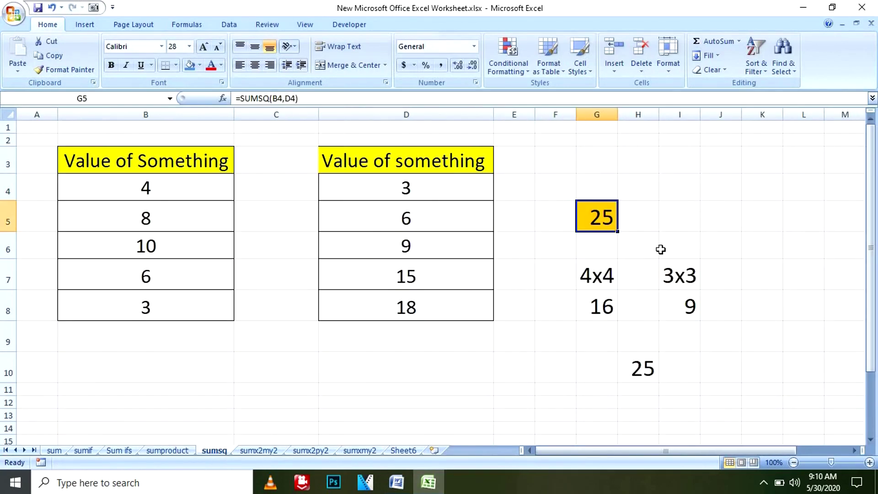
key("Delete")
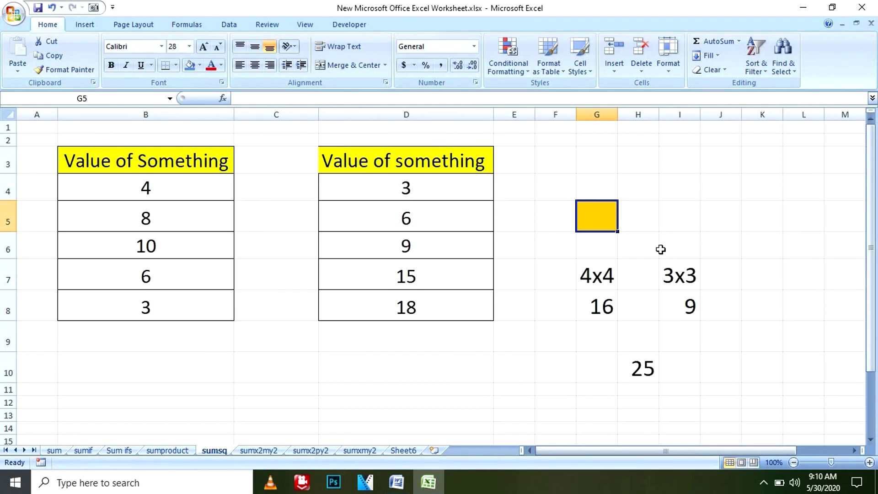
Enter =SUMSQ(B4,D4) in G5 to add the squares of the first values in both lists
type("=sum")
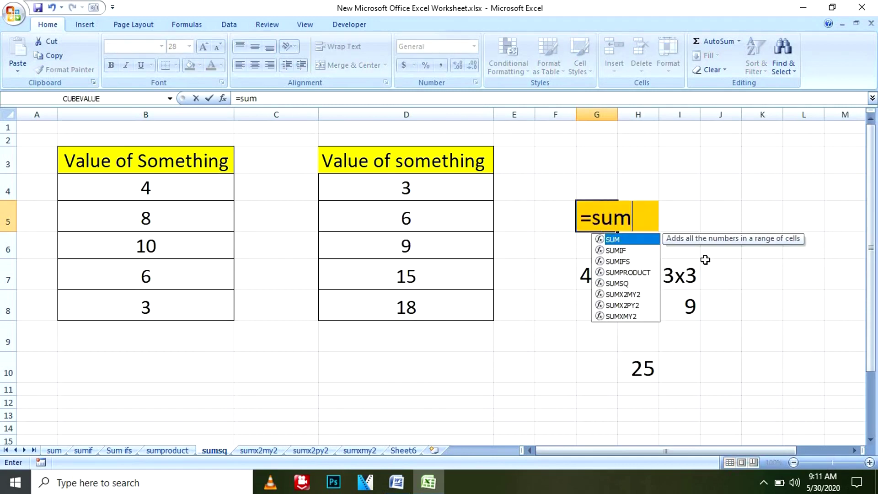
type("sq(")
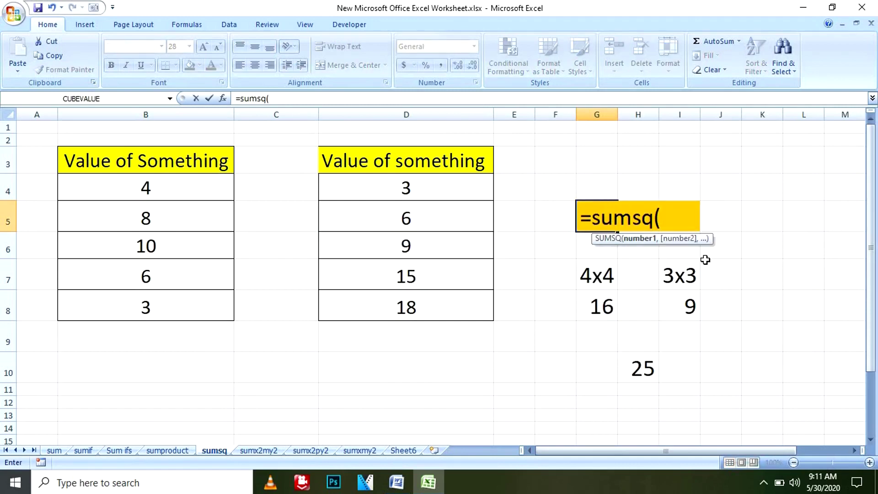
left_click(164, 186)
type(",")
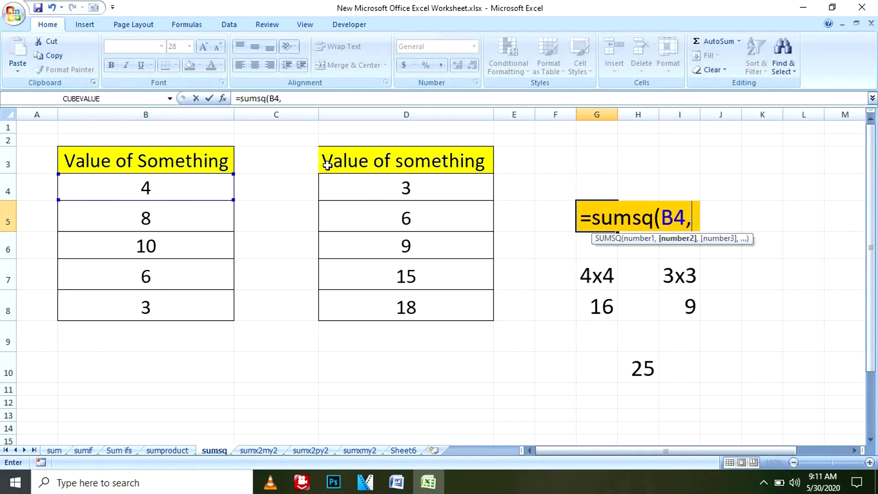
left_click(368, 185)
type(")")
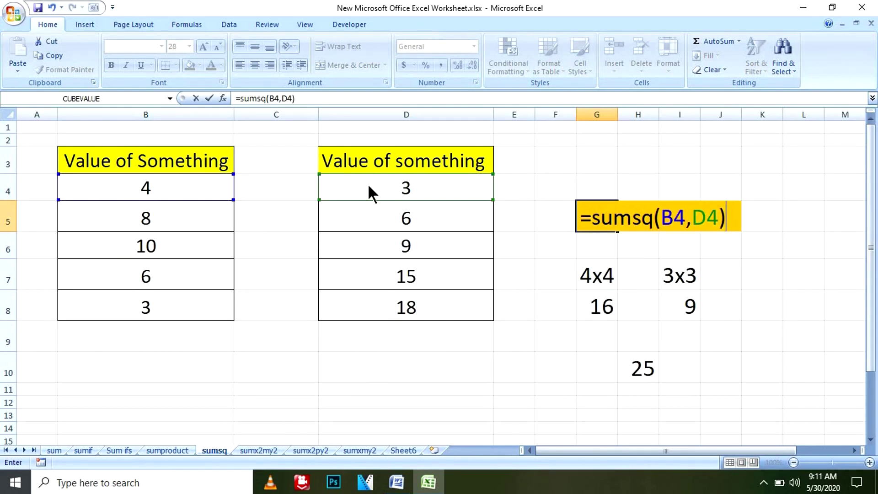
key("Return")
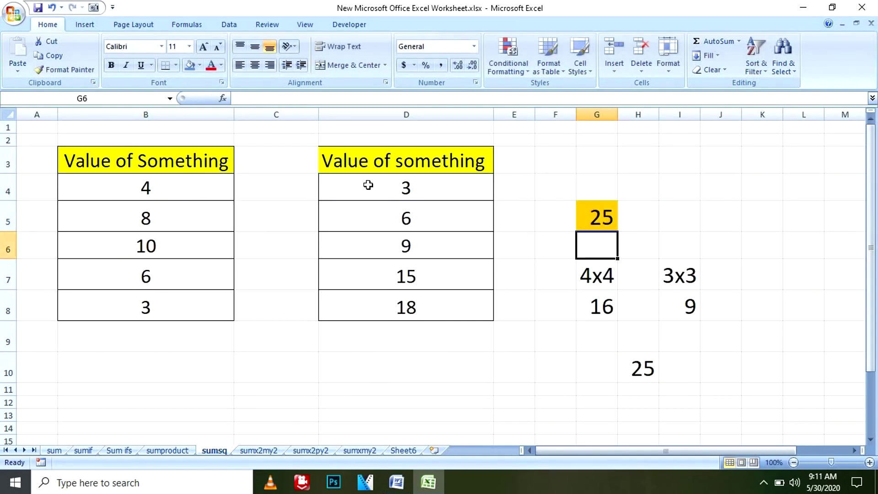
Compare the SUMSQ result in G5 with the source values in B4 and D4 and the manual working in G7:I8 and H10
left_click(585, 225)
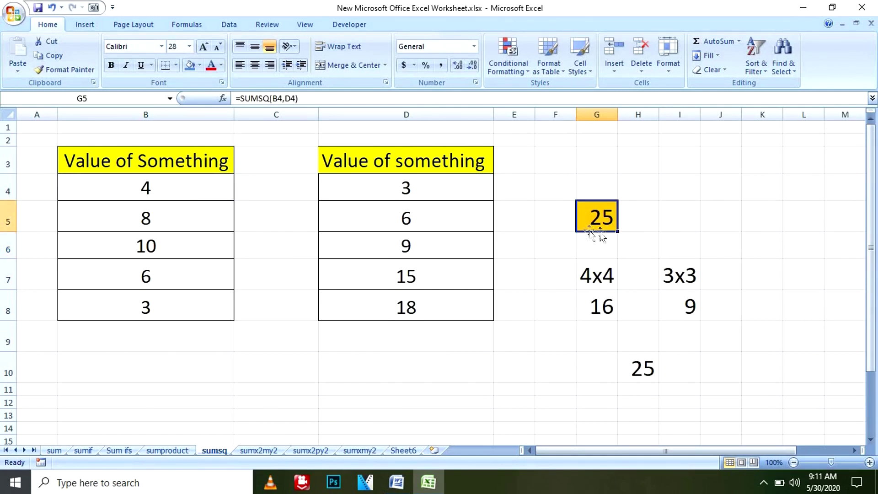
left_click(598, 275)
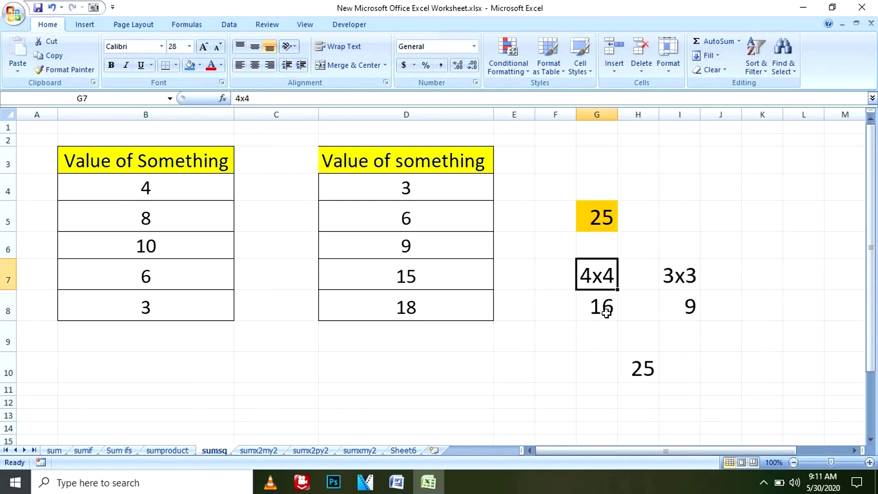
left_click(402, 185)
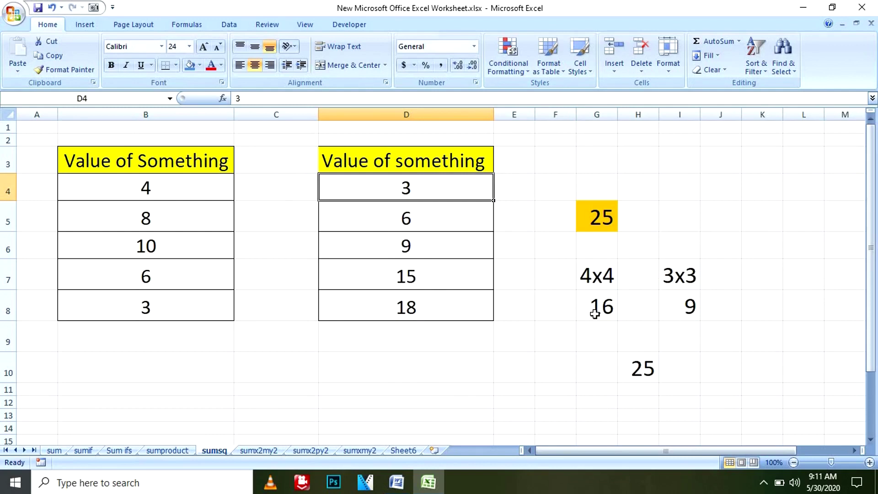
left_click(643, 366)
left_click(594, 216)
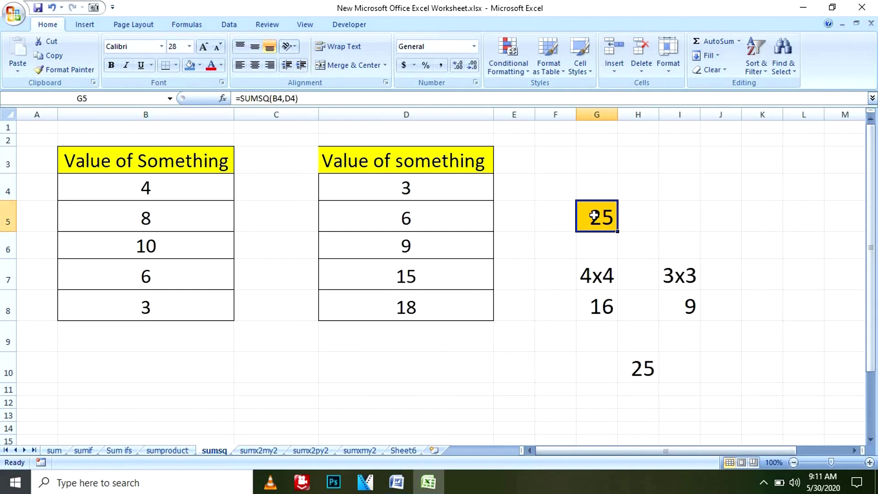
left_click(154, 183)
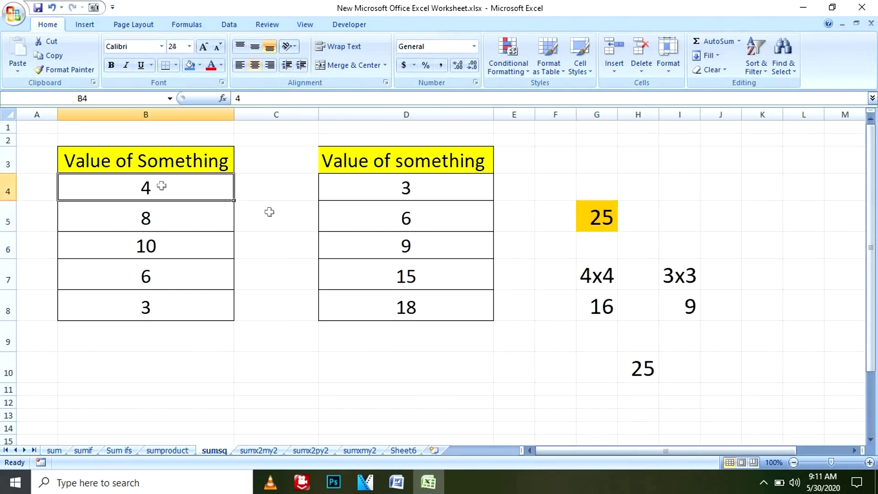
left_click(603, 317)
left_click(388, 190)
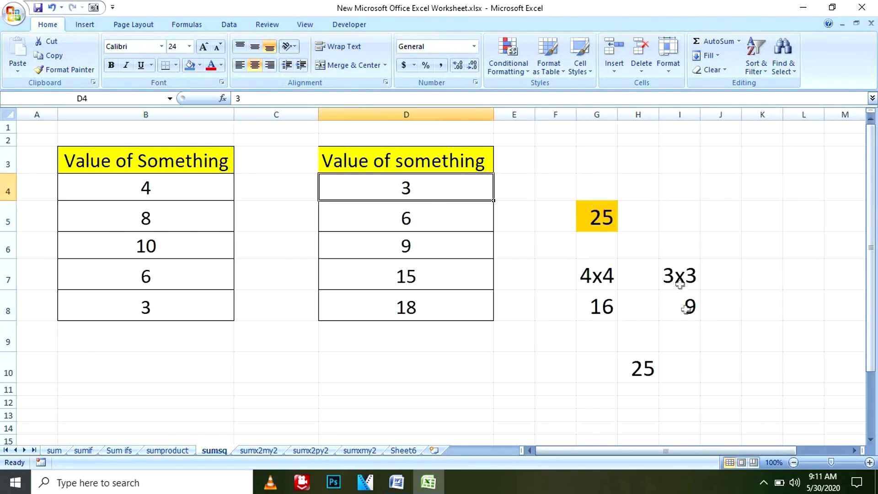
left_click(690, 312)
left_click(613, 304)
left_click(689, 305)
left_click(642, 376)
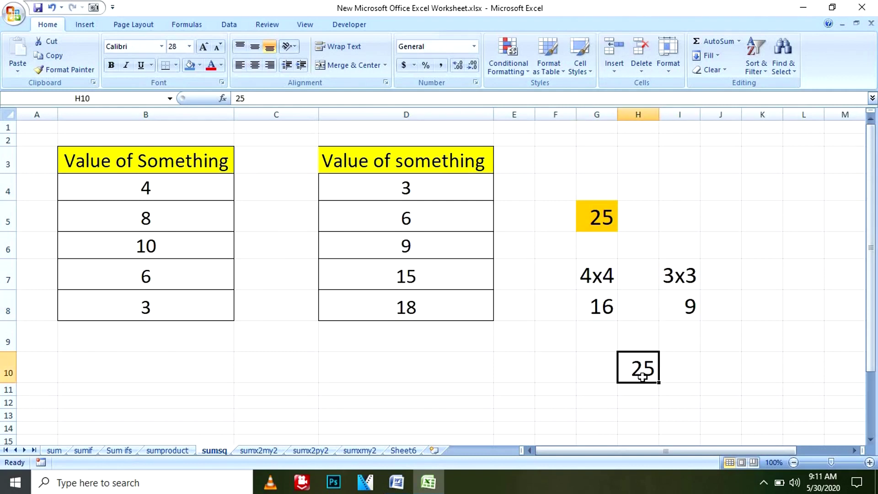
Switch to the sumx2my2 sheet and clear the existing result in H5
left_click(607, 214)
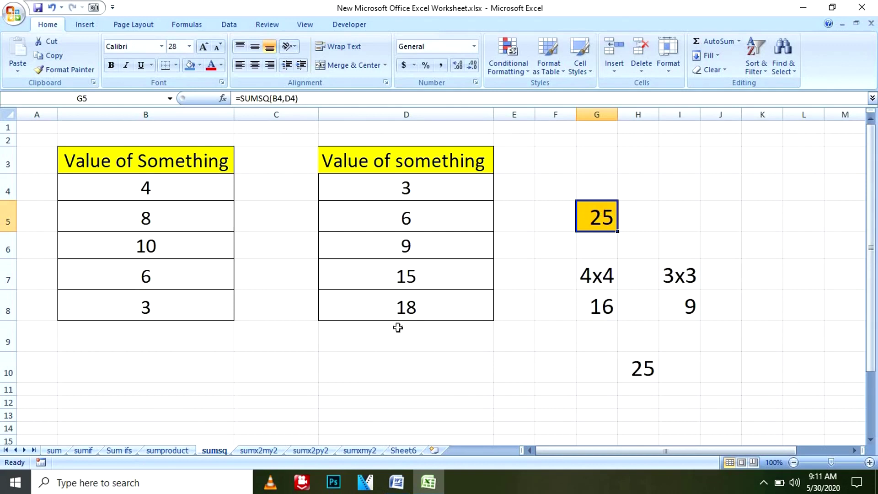
left_click(259, 449)
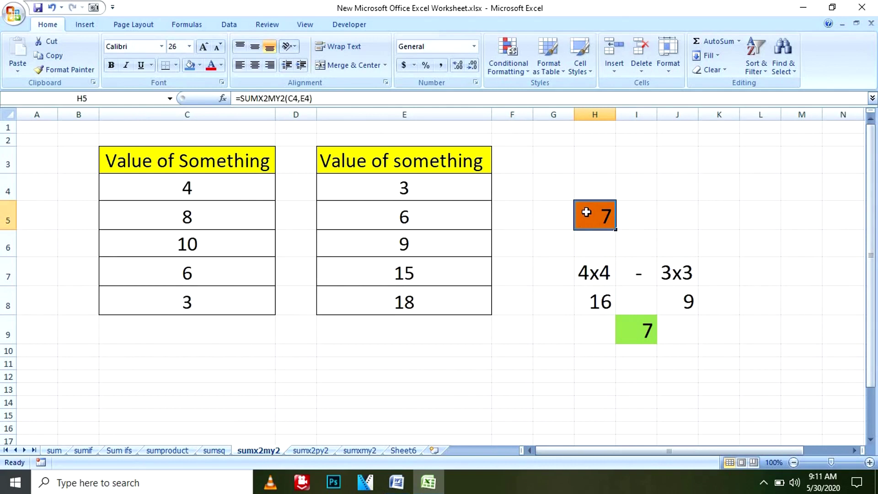
key("Delete")
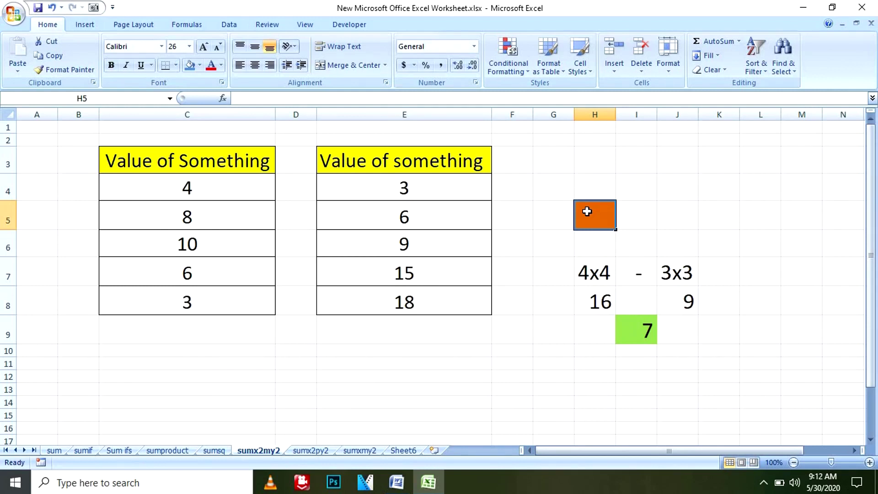
Enter =SUMX2MY2(C4,E4) in H5 to subtract the squares of the first values in both lists
type("=")
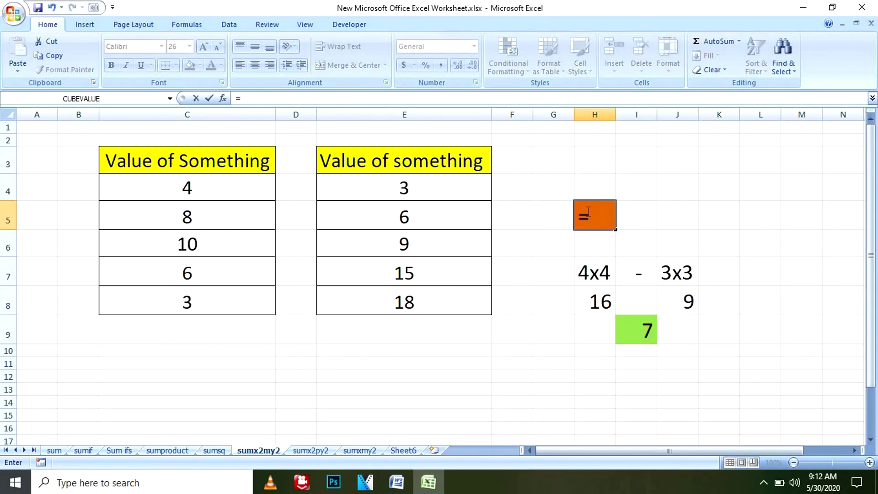
type("sumx")
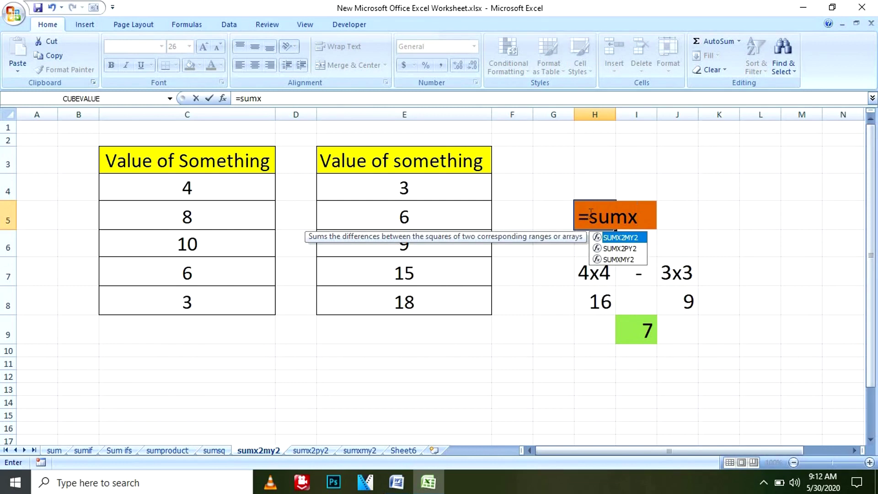
double_click(629, 238)
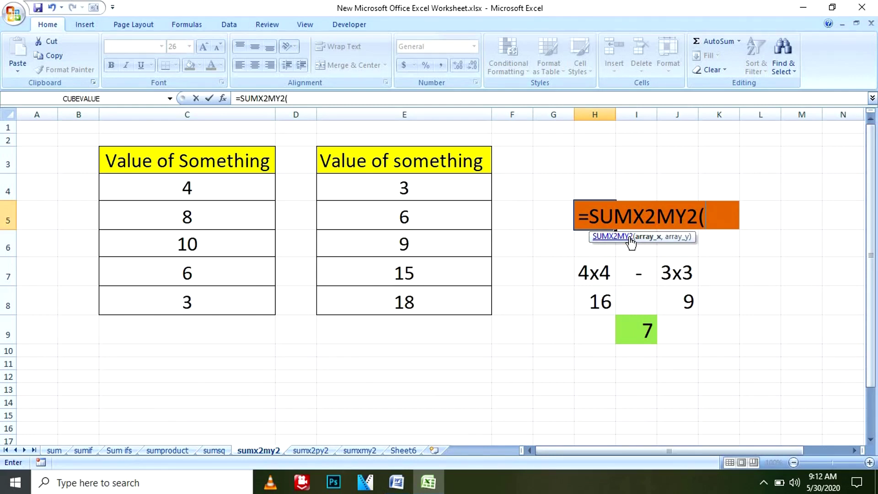
left_click(203, 189)
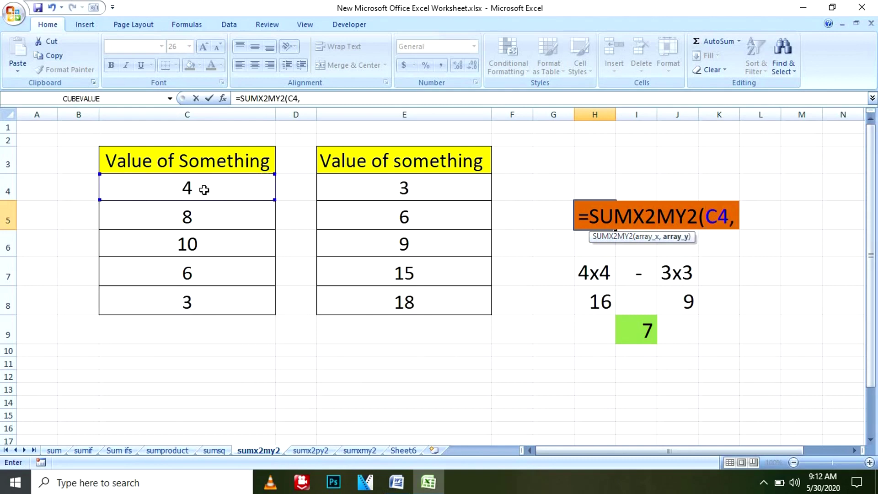
left_click(360, 190)
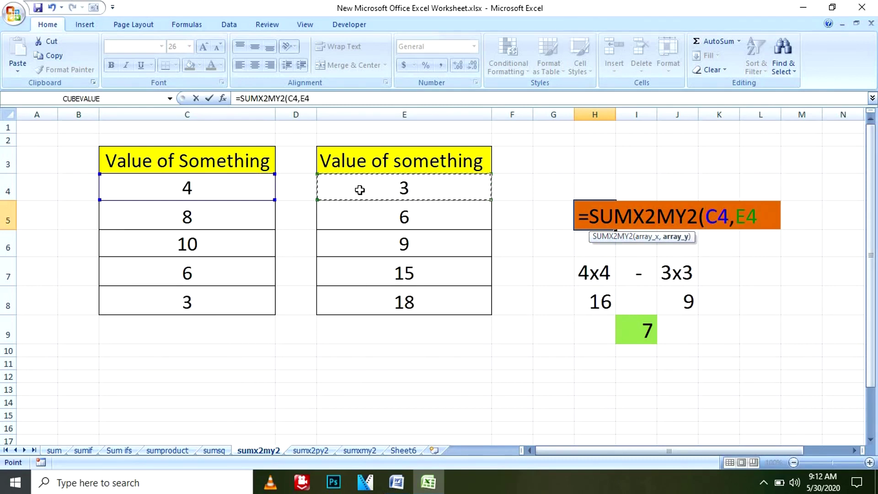
type(")")
key("Return")
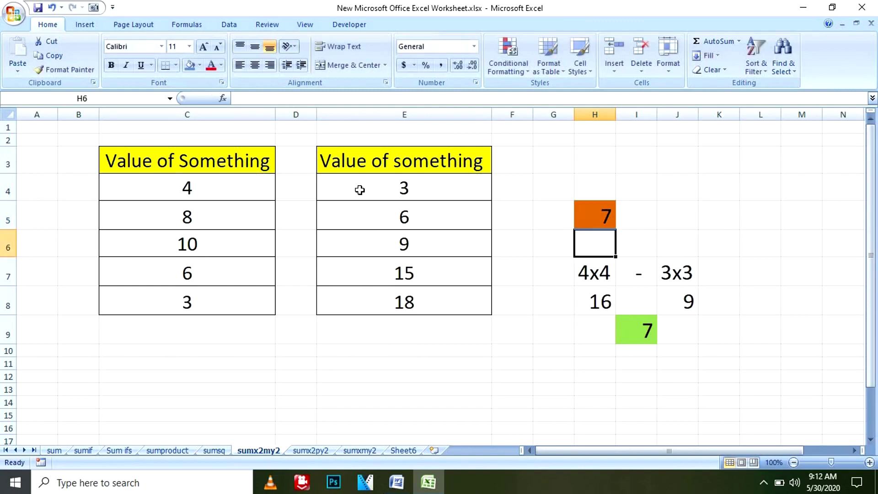
Compare the SUMX2MY2 formula and result in H5 with the manual working in H7:J8 and I9
left_click(606, 213)
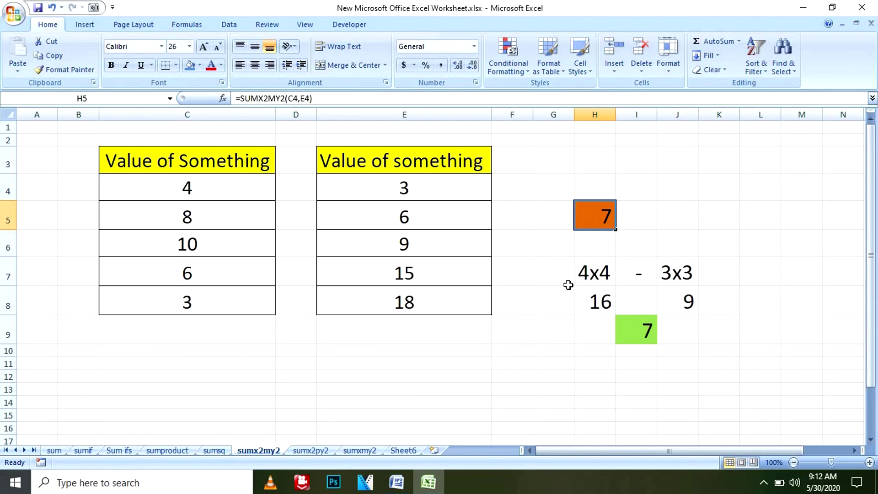
left_click(602, 310)
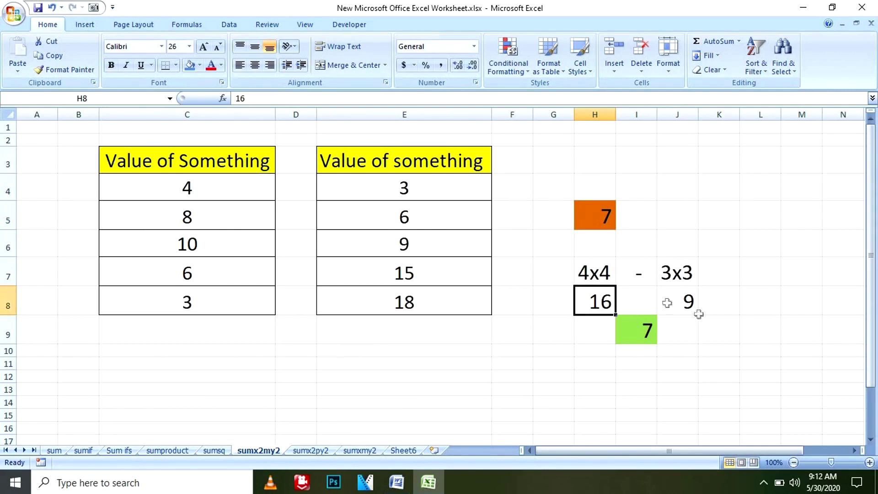
left_click(652, 332)
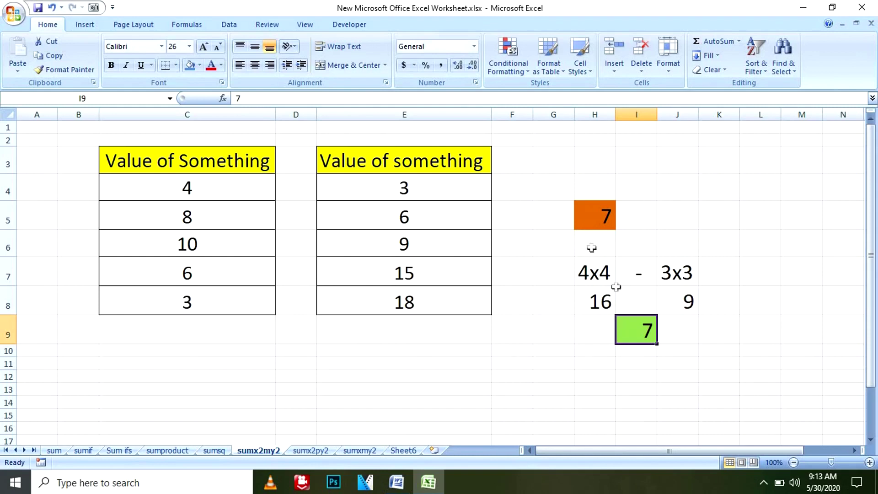
left_click(588, 221)
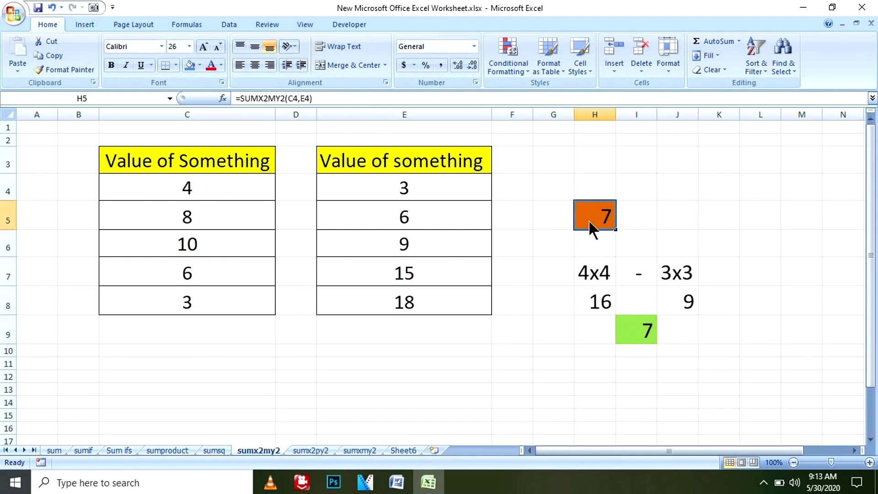
double_click(591, 226)
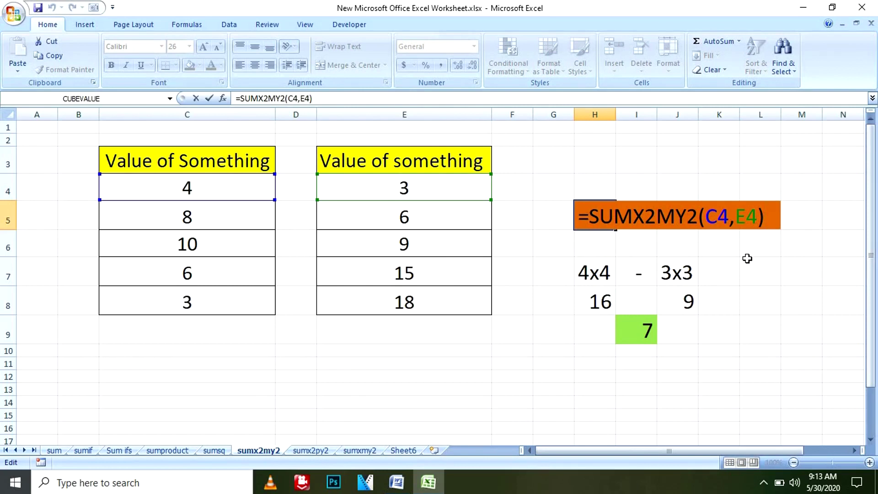
key("Return")
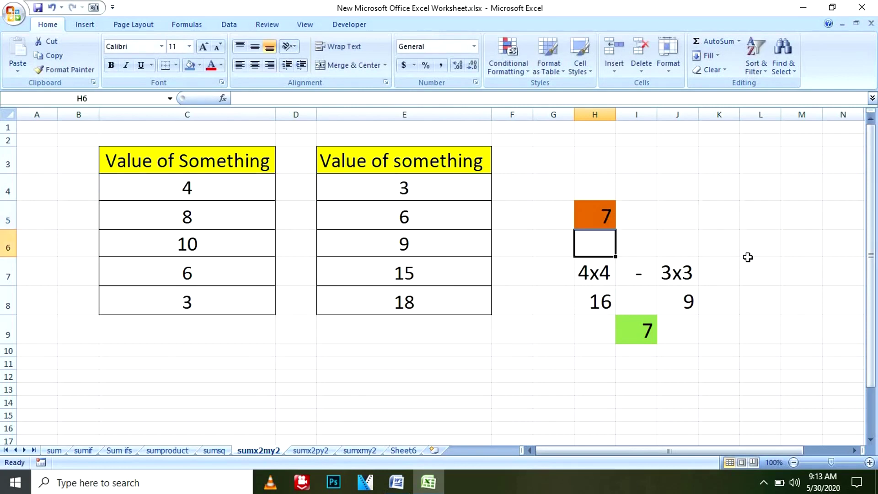
On the sumx2py2 sheet, replace the result in H6 with =SUMX2PY2(C4,E4) to add the squares of the first values
left_click(307, 451)
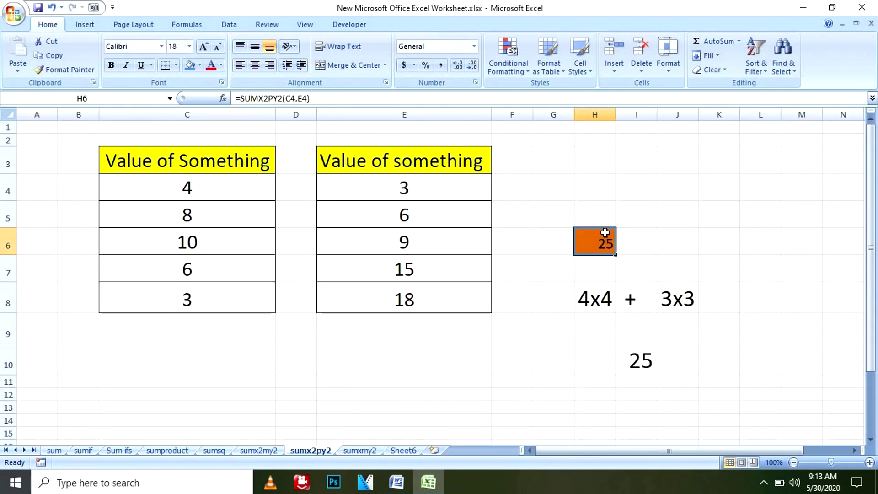
key("Delete")
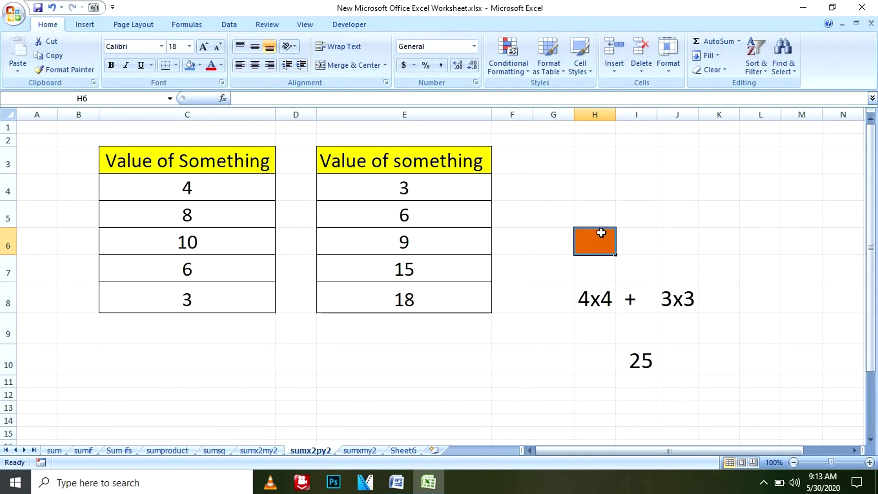
type("=sum")
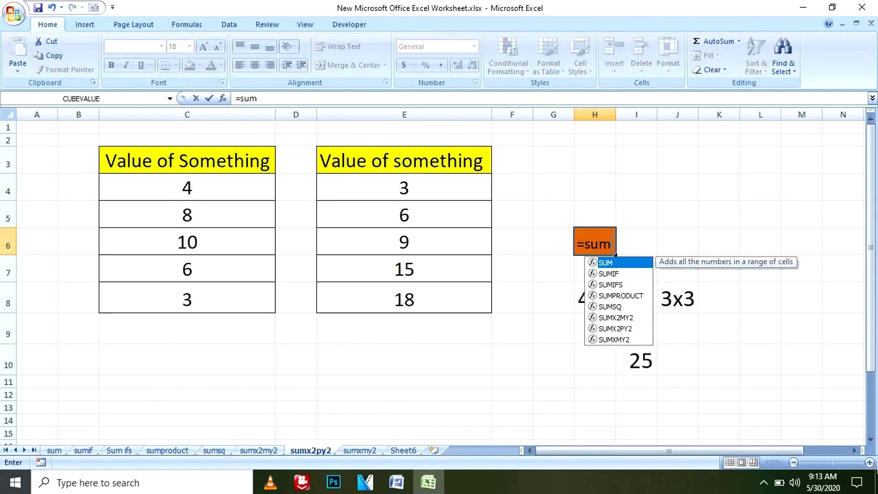
type("x2py")
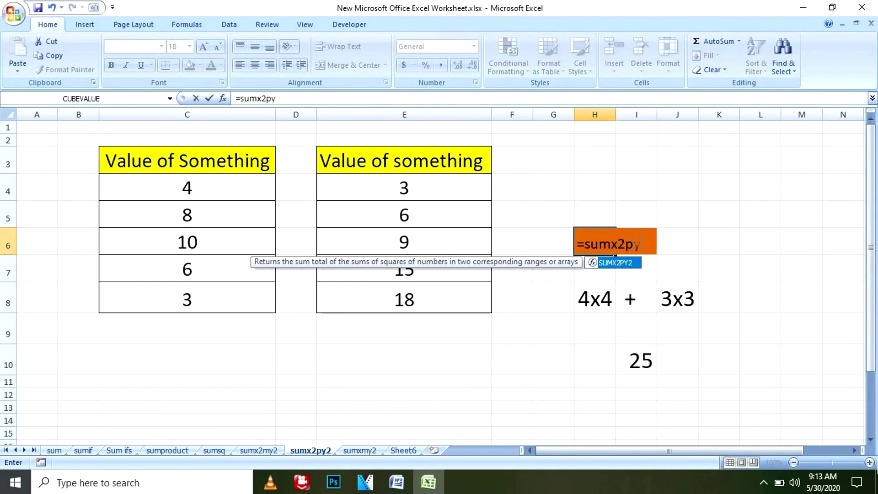
type("2(")
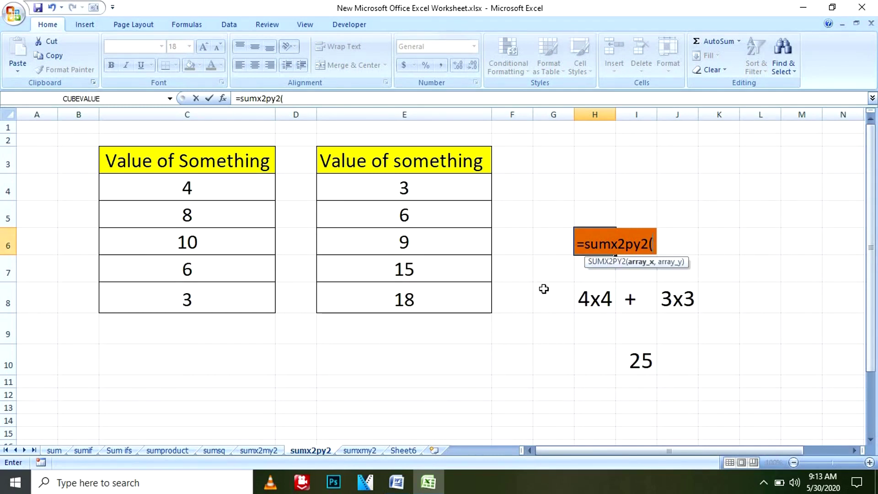
left_click(232, 184)
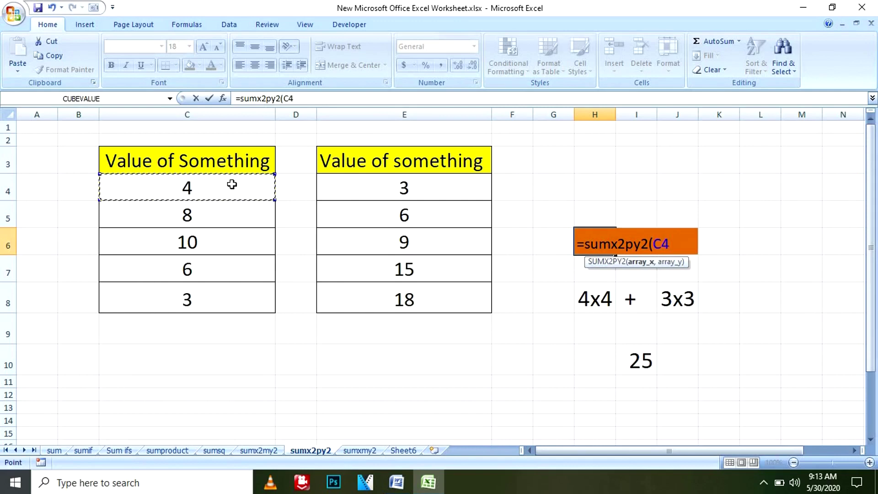
type(",")
left_click(392, 183)
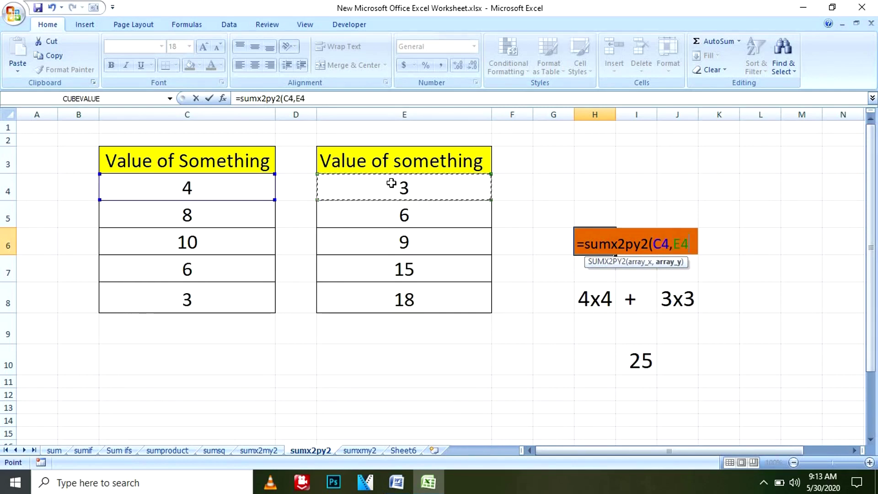
type(")")
key("Return")
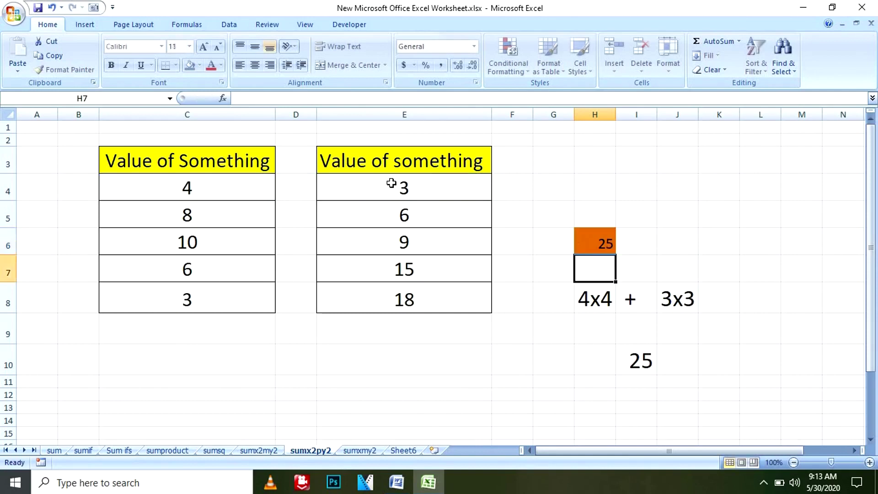
Complete the manual working under 4x4 and 3x3 by entering 16 in H9 and 9 in J9
left_click(590, 235)
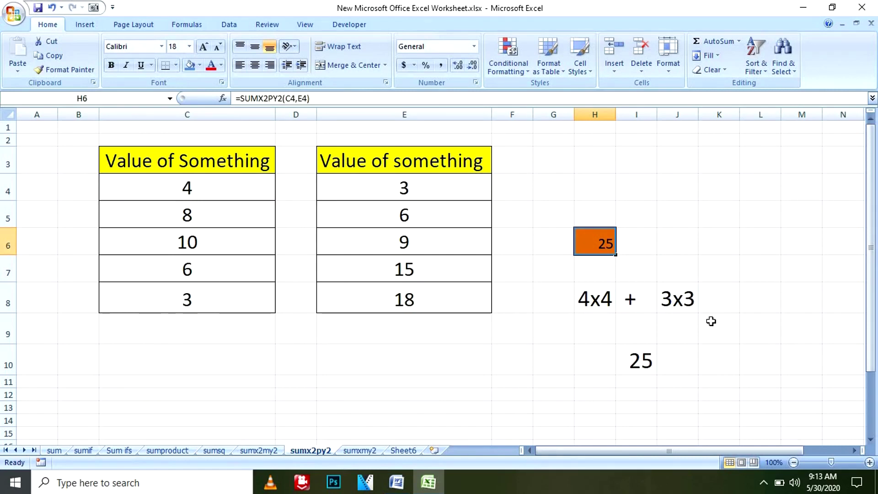
left_click(597, 334)
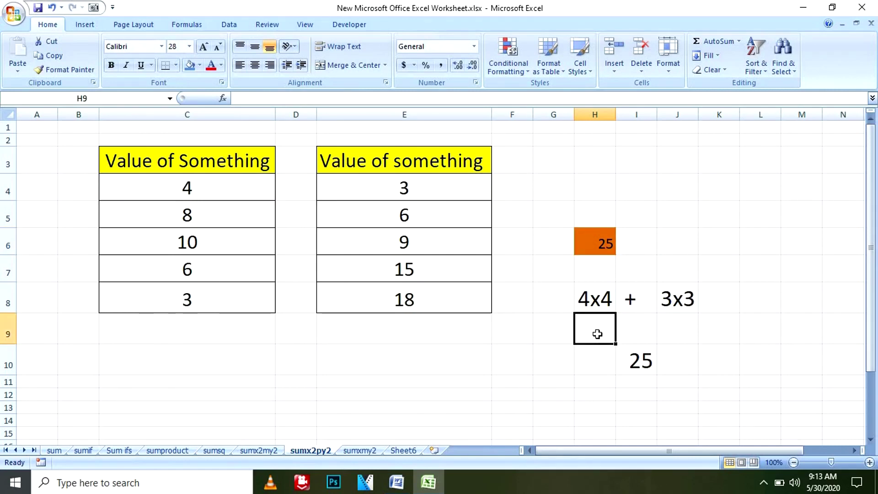
type("16")
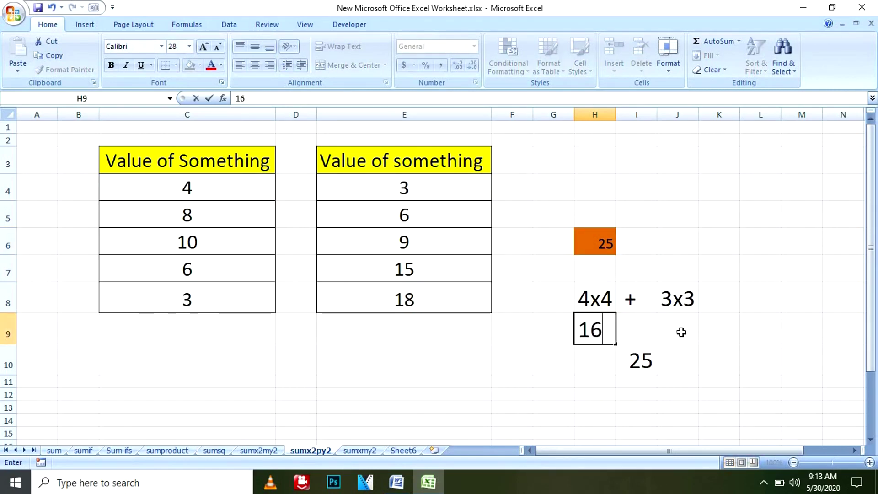
left_click(680, 331)
type("9")
left_click(723, 364)
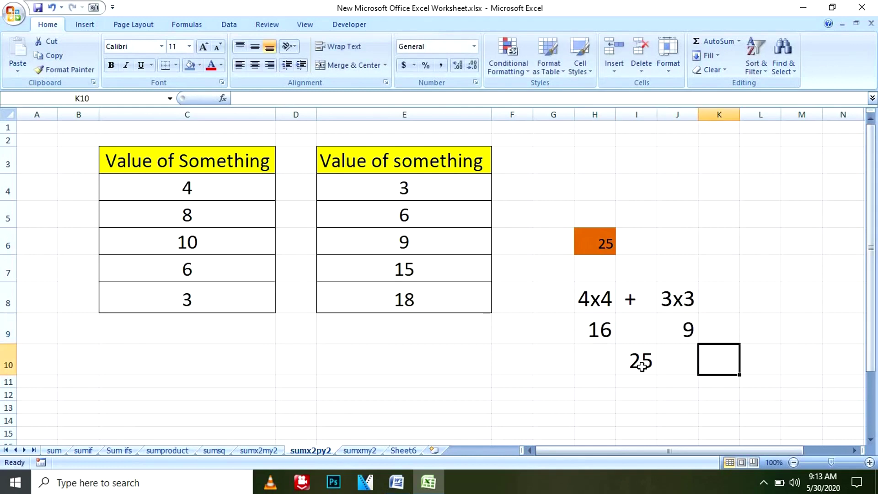
Fill the manual total in I10 with blue
left_click(642, 364)
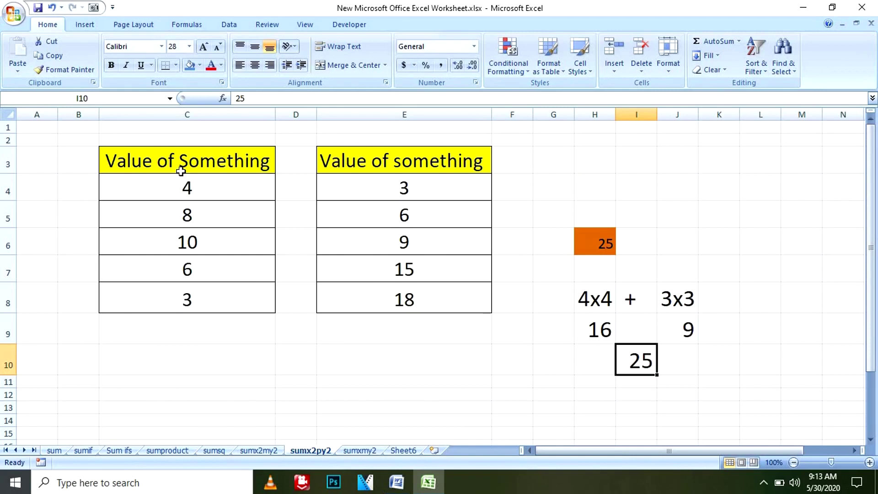
left_click(190, 65)
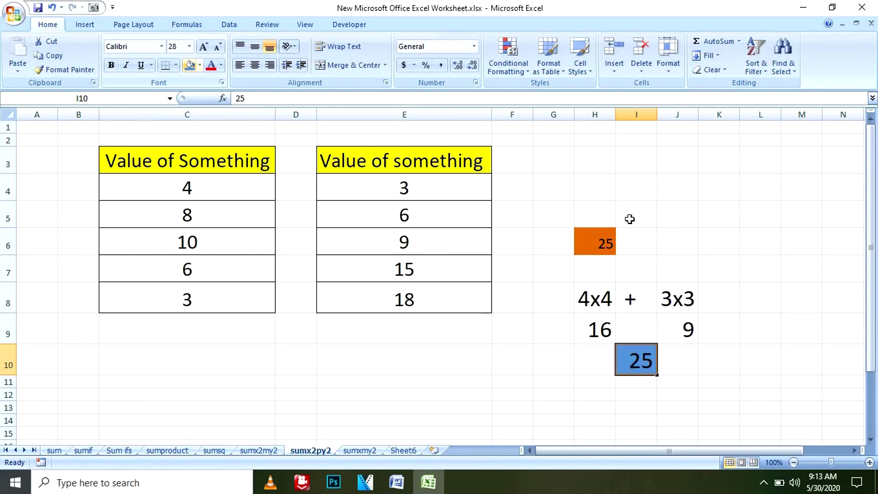
left_click(751, 283)
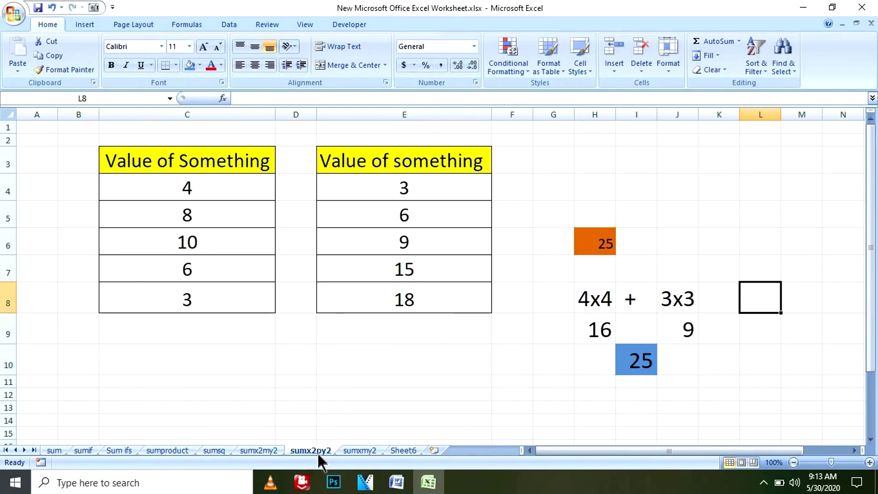
Switch to the sumxmy2 sheet and erase the existing formula in G5
left_click(355, 451)
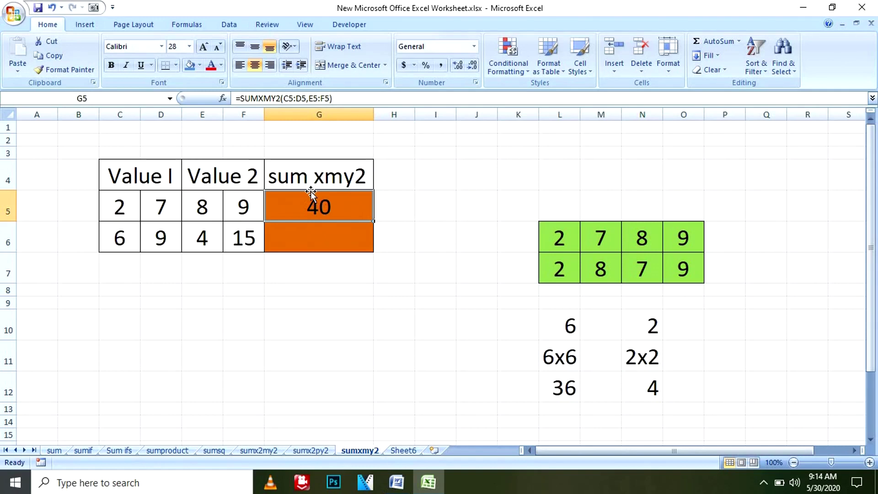
key("F2")
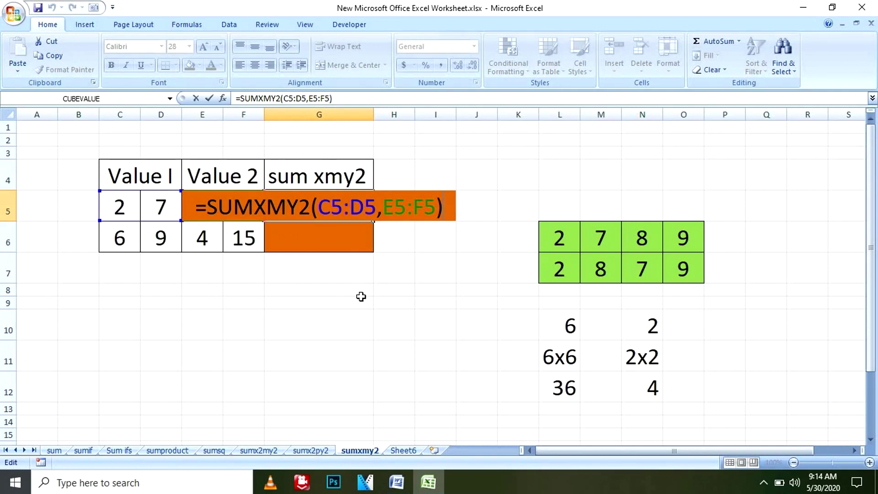
key("BackSpace")
key("BackSpace")
key("BackSpace")
key("BackSpace")
key("BackSpace")
key("BackSpace")
key("BackSpace")
key("BackSpace")
key("BackSpace")
key("BackSpace")
key("BackSpace")
key("BackSpace")
key("BackSpace")
key("BackSpace")
key("BackSpace")
key("BackSpace")
key("BackSpace")
key("BackSpace")
key("BackSpace")
key("BackSpace")
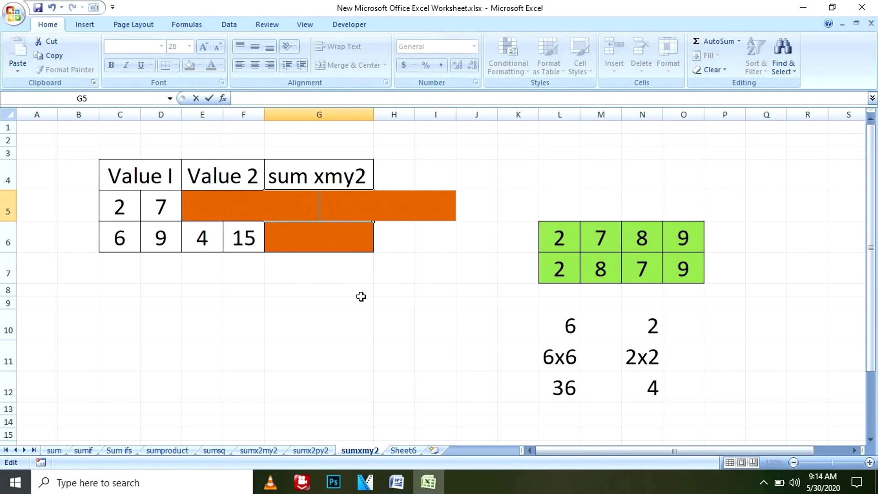
type("su")
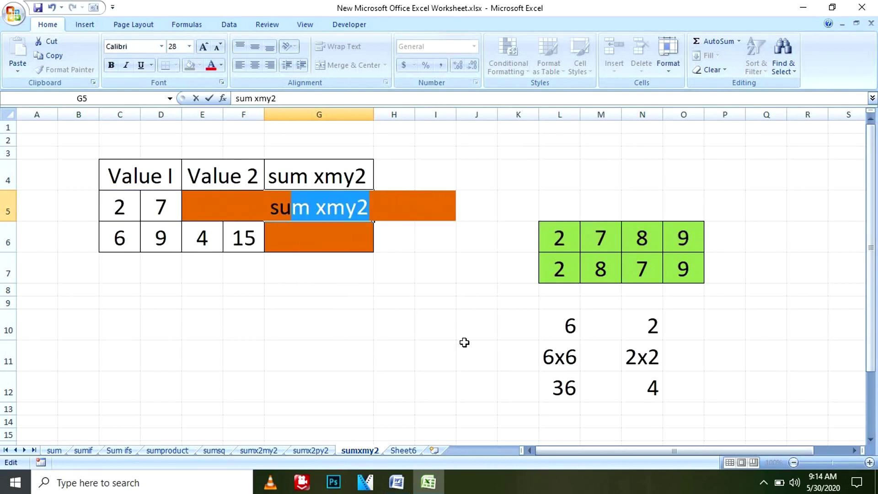
key("BackSpace")
key("BackSpace")
key("BackSpace")
type("=sum")
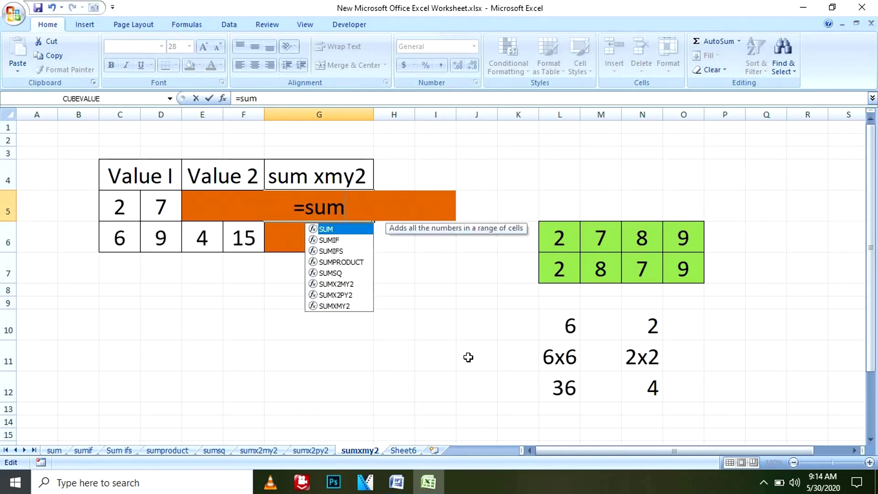
type("x")
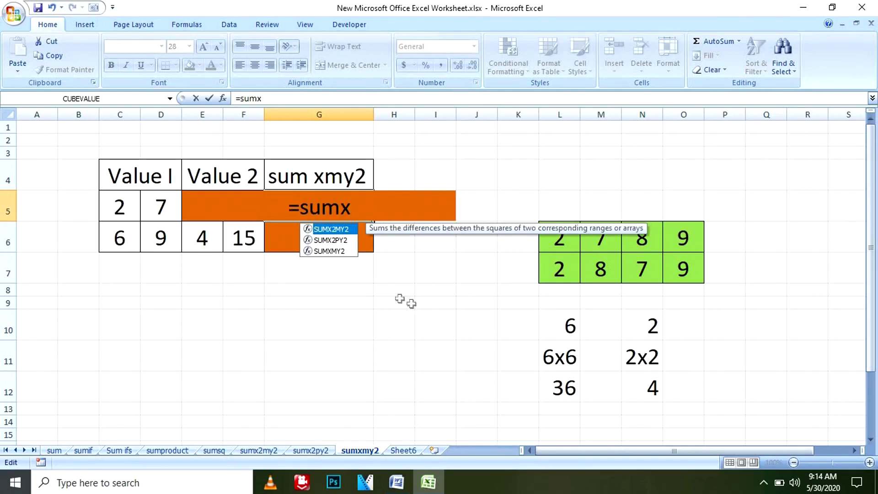
double_click(338, 239)
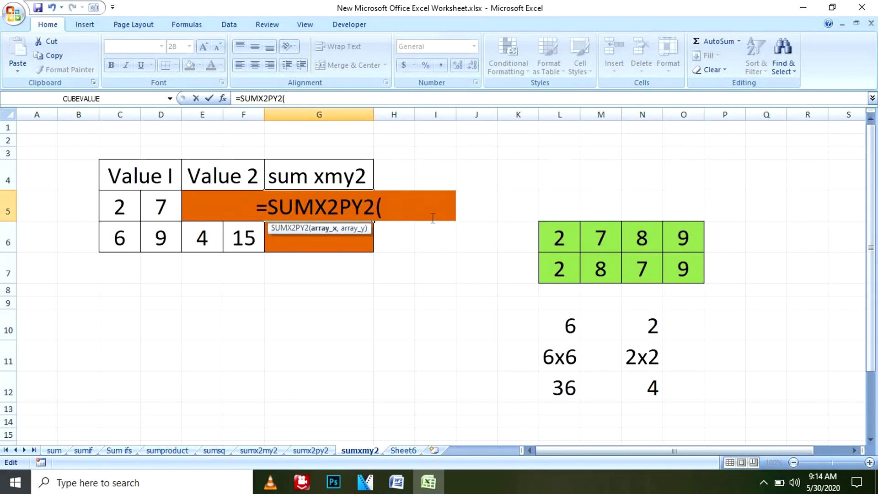
left_click_drag(122, 207, 143, 210)
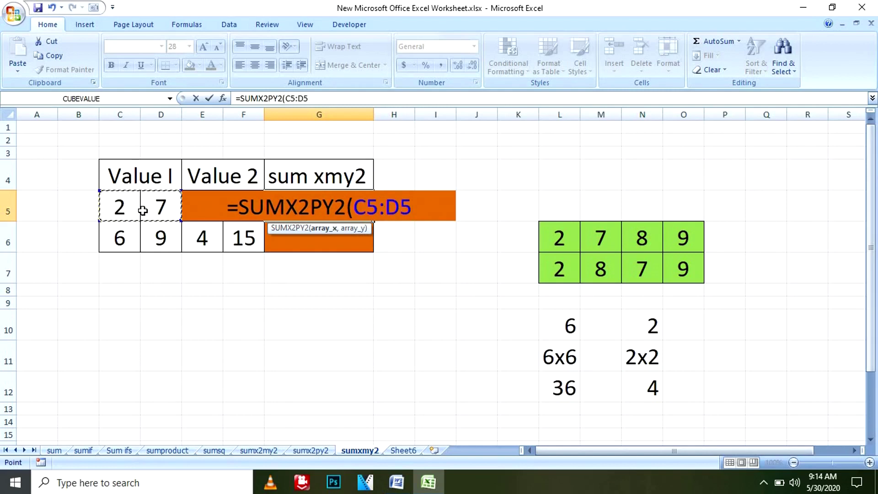
type(",")
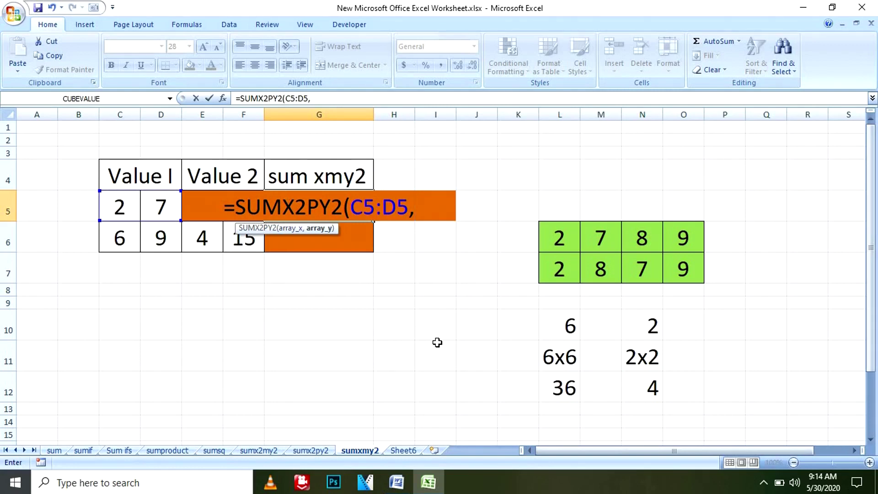
key("BackSpace")
key("BackSpace")
key("BackSpace")
key("BackSpace")
key("BackSpace")
key("BackSpace")
key("BackSpace")
key("BackSpace")
key("BackSpace")
key("BackSpace")
key("Escape")
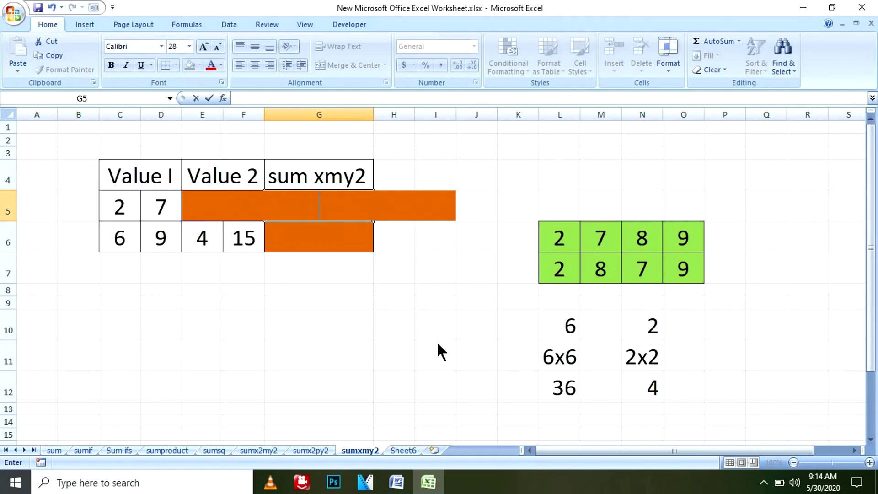
left_click(368, 330)
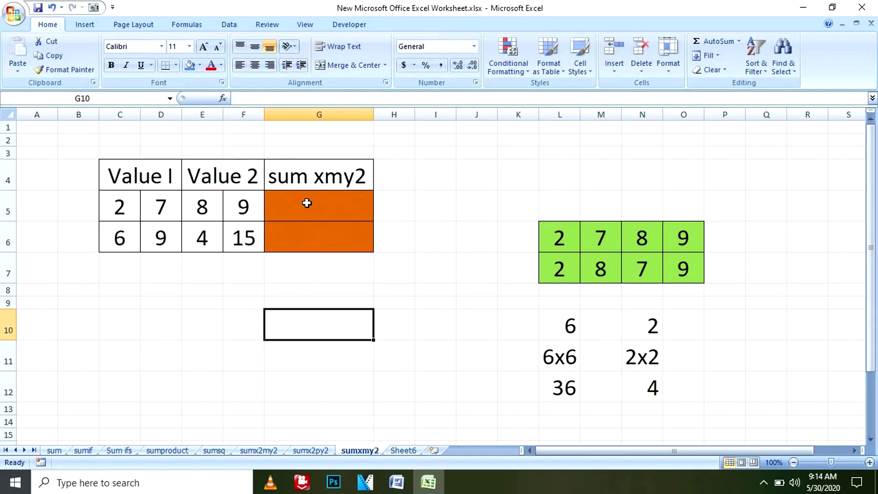
Widen column F to make more room beside the result cell G5
left_click(304, 205)
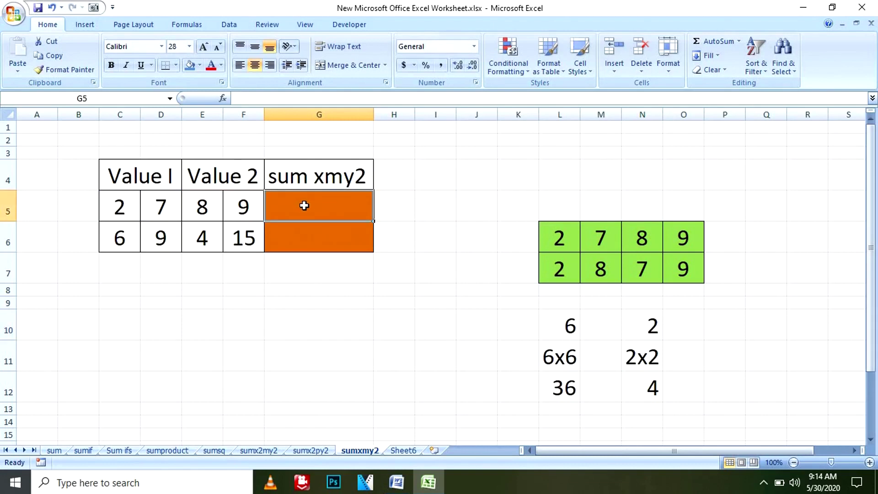
left_click_drag(265, 113, 399, 117)
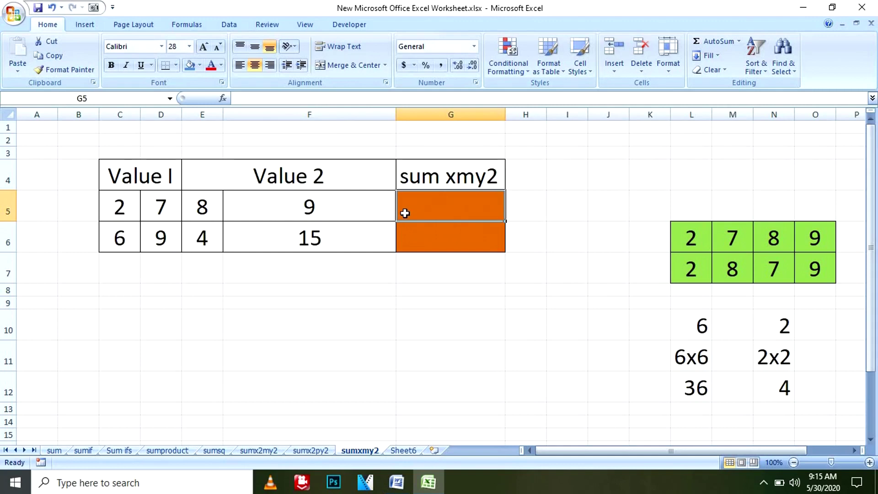
Try the formula =SUMX2MY2(C5:D5,E5:F5) in G5 on the first row of values
type("=sum")
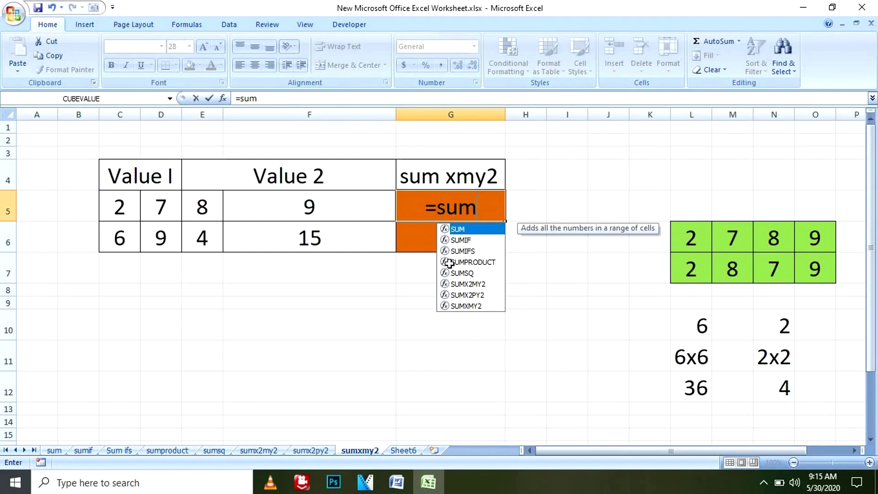
type("x")
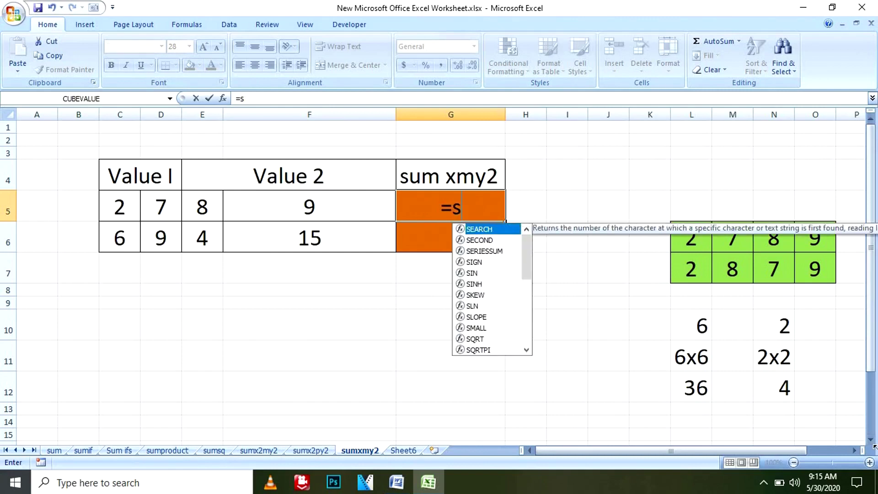
key("BackSpace")
key("BackSpace")
type("=sumx")
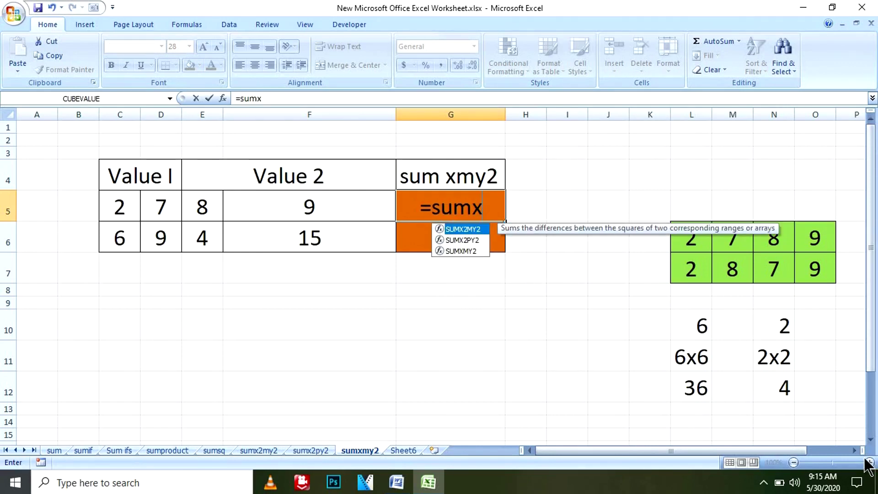
double_click(457, 228)
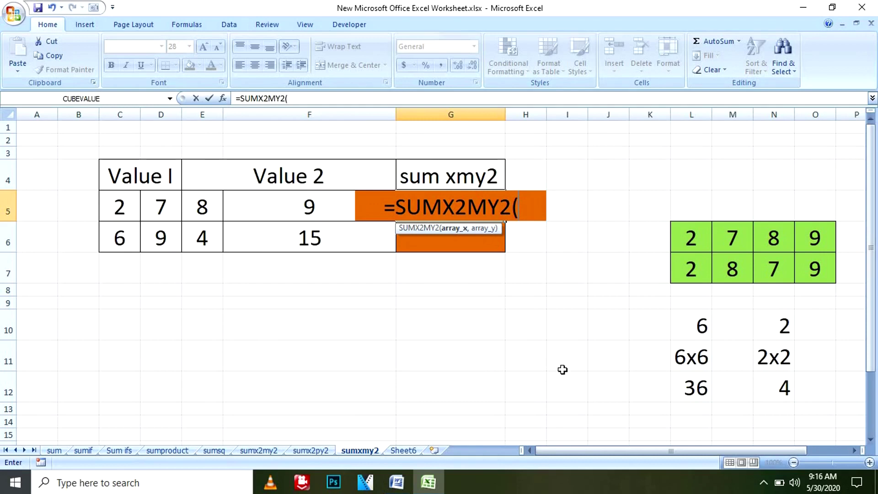
left_click_drag(138, 213, 143, 210)
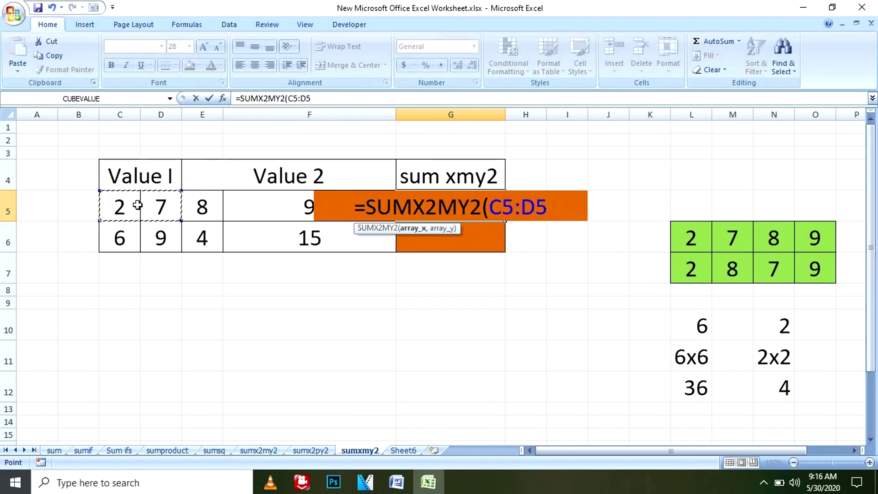
type(",")
left_click_drag(206, 194, 227, 200)
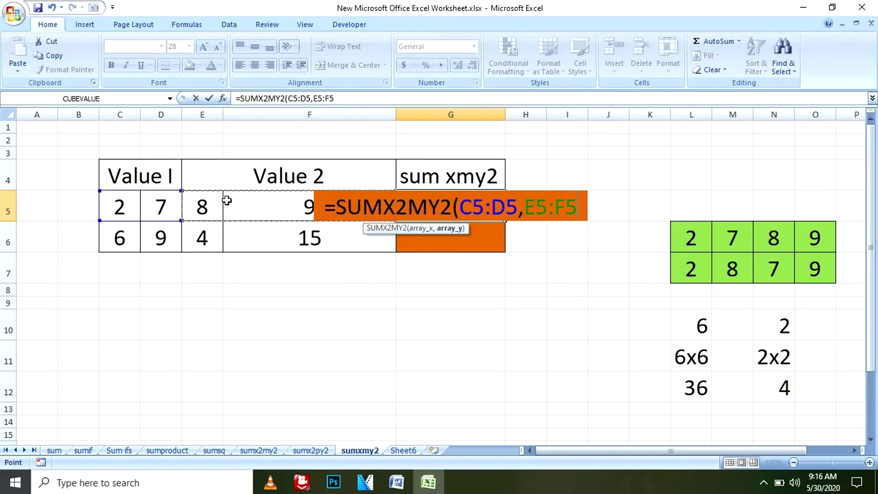
type(")")
key("Return")
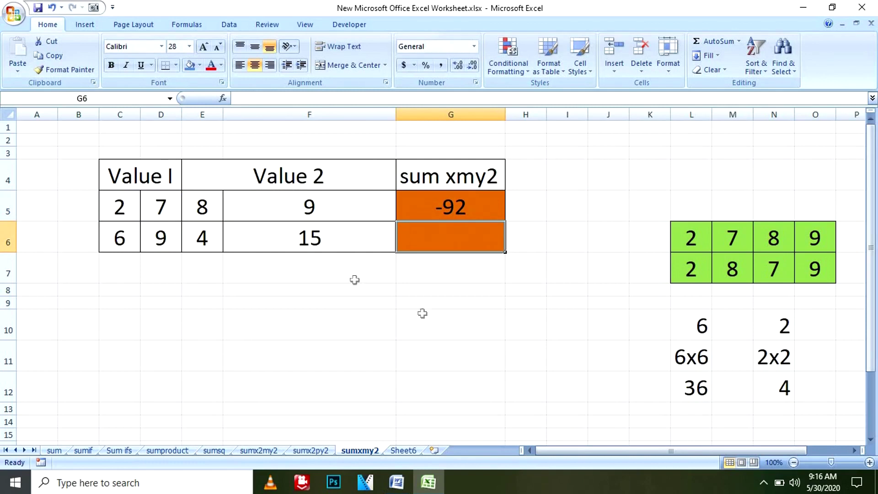
Replace the formula in G5 with =SUMXMY2(C5:D5,E5:F5) to sum the squared differences of the first row
left_click(478, 204)
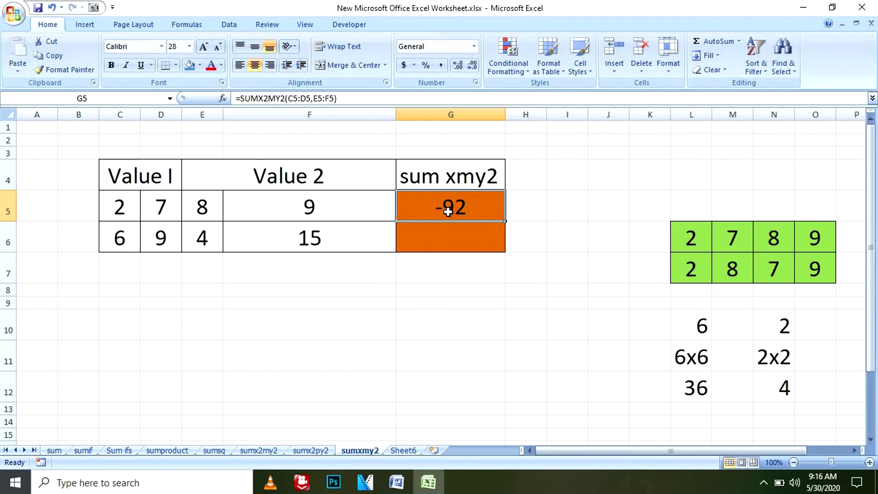
key("Delete")
type("=sum")
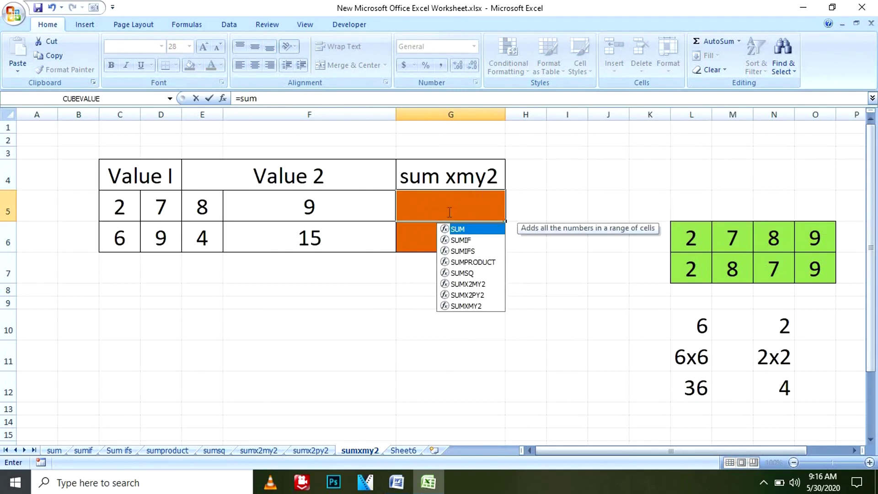
type("xm")
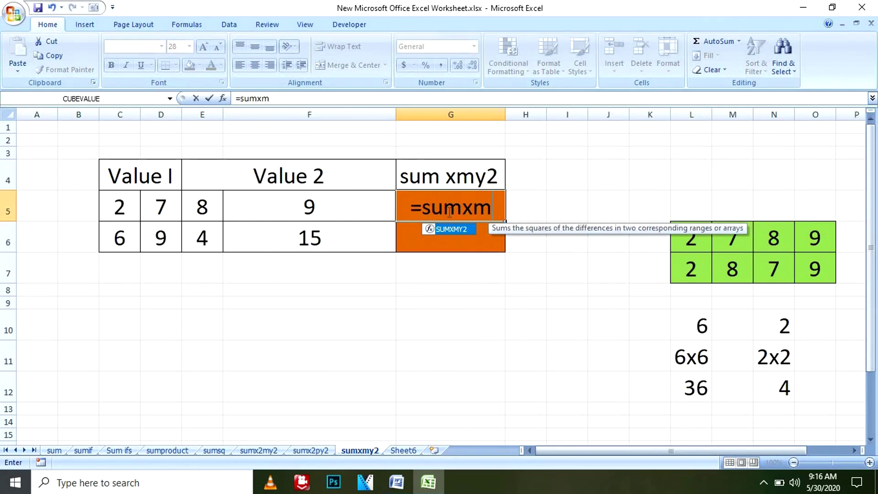
type("y")
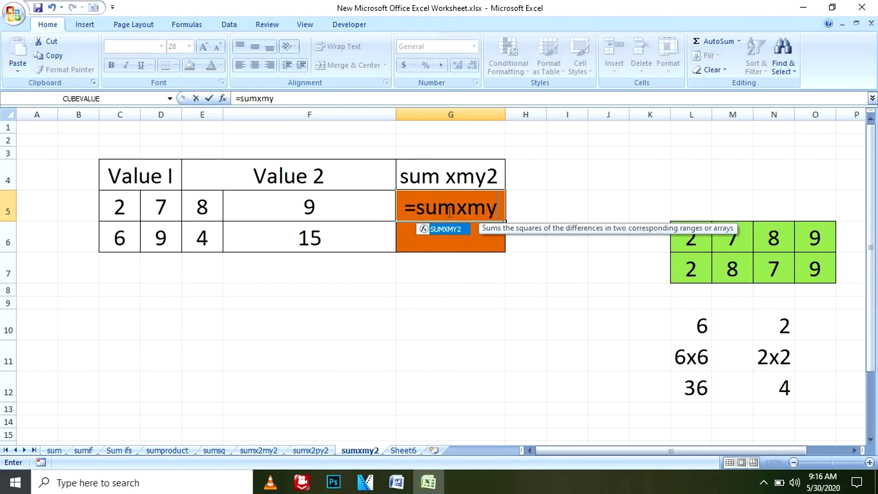
type("2")
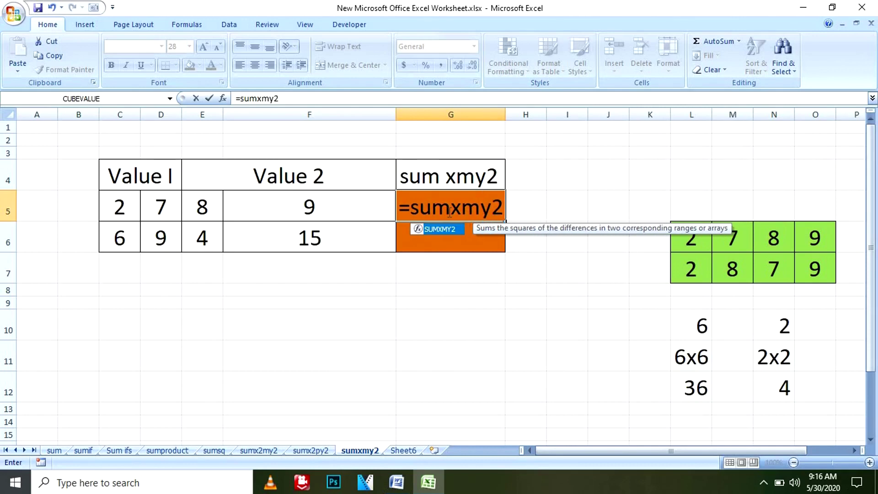
type("(")
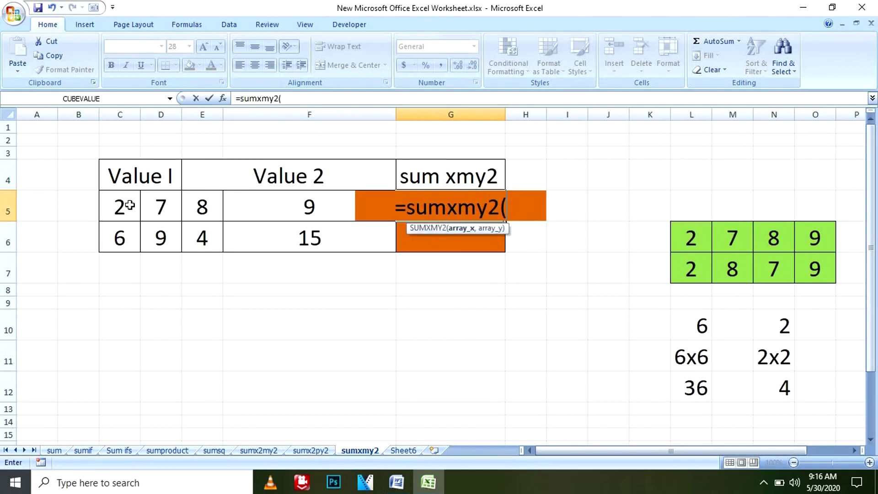
left_click_drag(126, 205, 147, 208)
type(",")
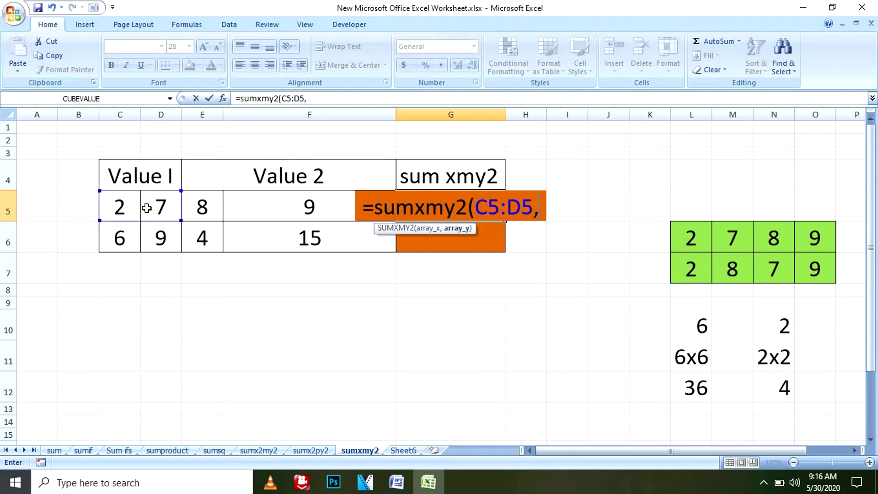
left_click_drag(206, 208, 226, 208)
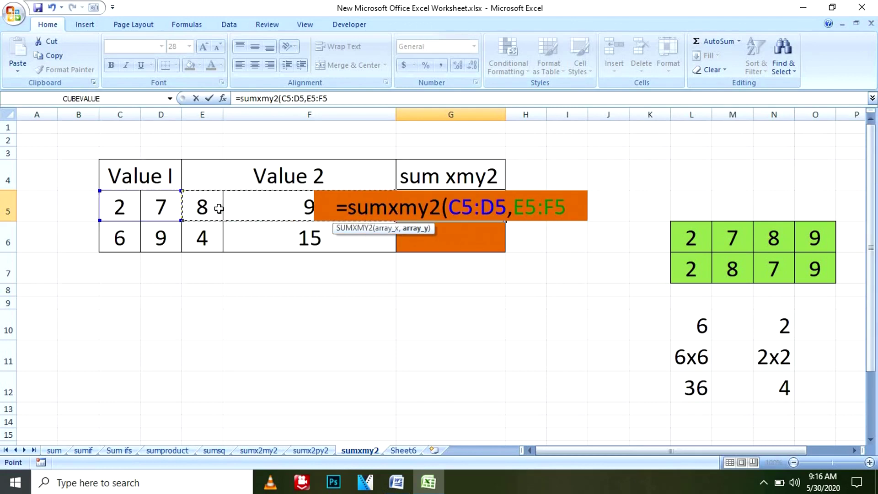
type(")")
key("Return")
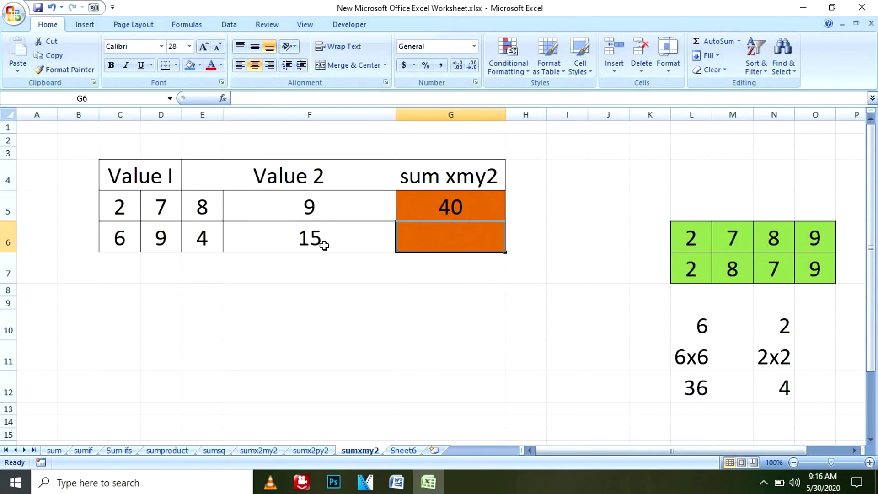
Compare the SUMXMY2 result in G5 with the manual working in L6:O12, checking the differences and their squares
left_click(412, 204)
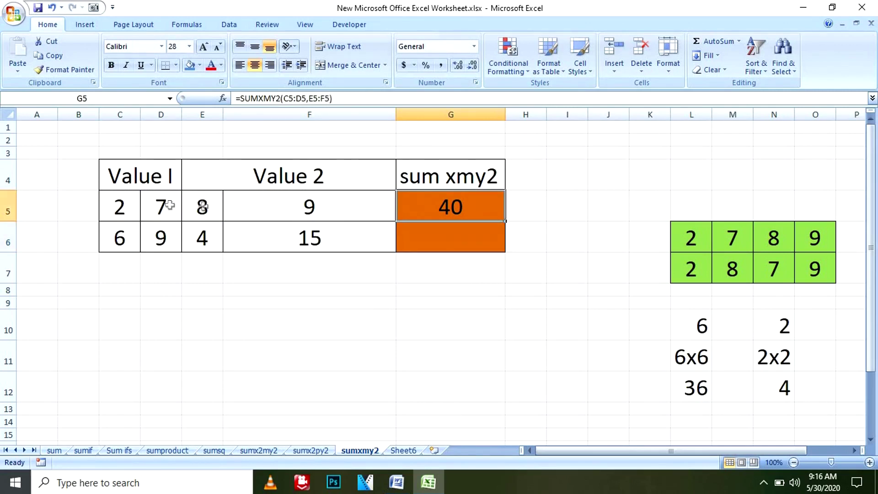
left_click(853, 450)
left_click(853, 450)
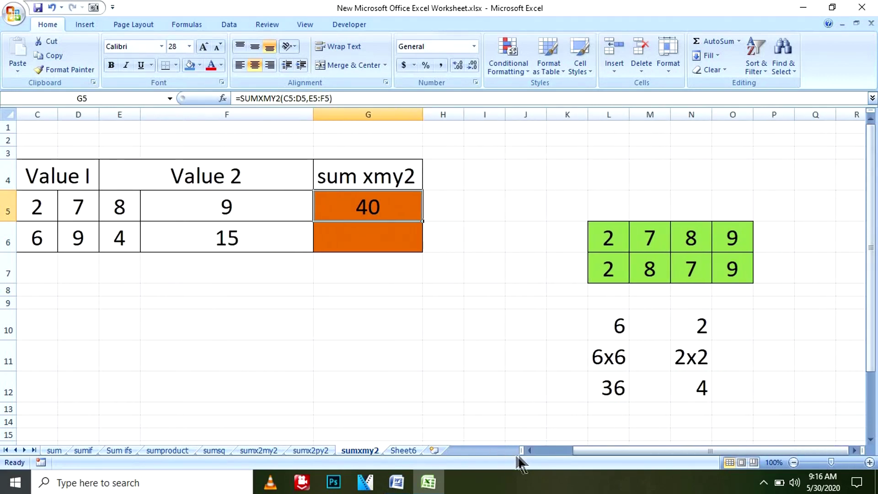
left_click(529, 450)
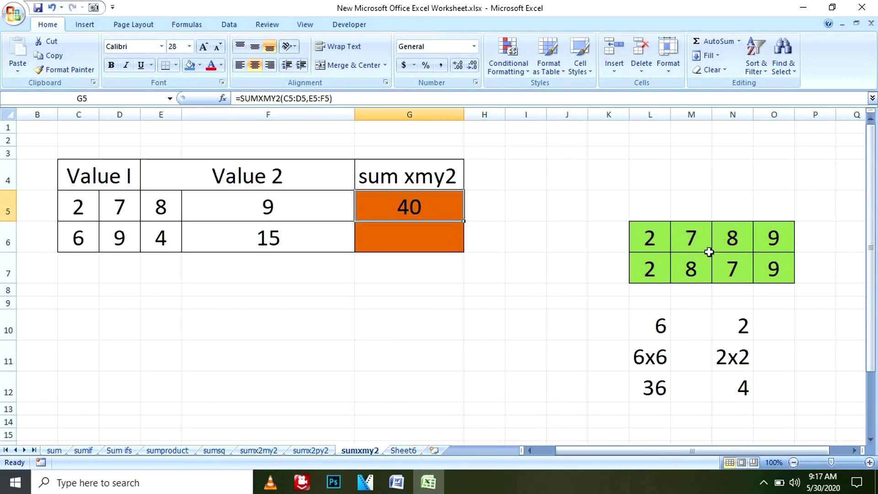
left_click(690, 270)
left_click(627, 269)
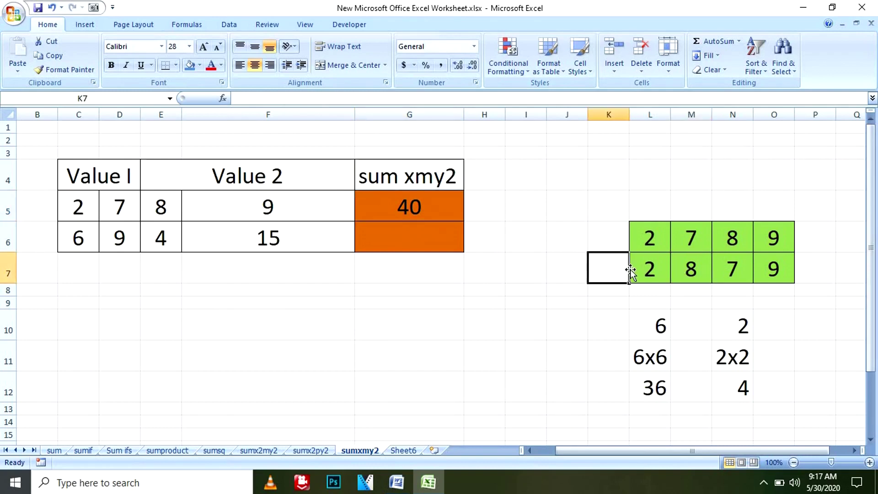
left_click(682, 270)
left_click(667, 271)
left_click(644, 328)
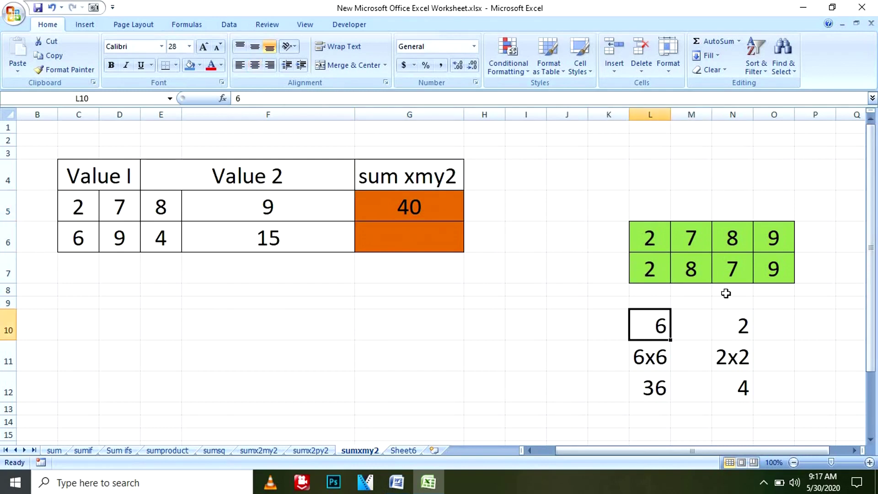
left_click(764, 269)
left_click(739, 270)
left_click(739, 325)
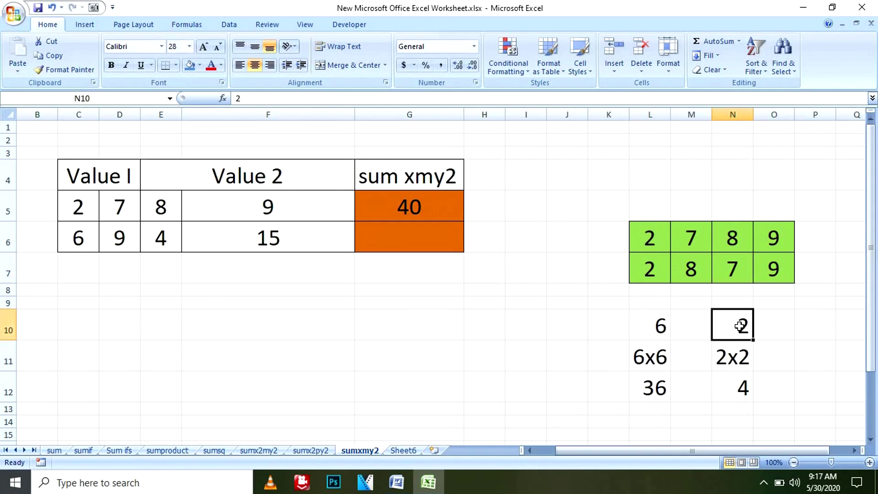
left_click(640, 354)
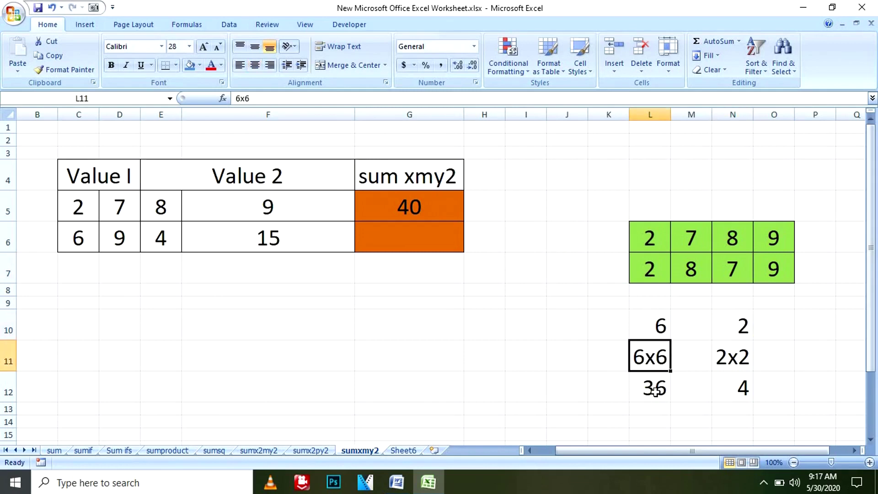
left_click(654, 388)
left_click(725, 362)
left_click(737, 386)
left_click(662, 391)
left_click(721, 386)
Fill the SUMXMY2 formula from G5 down to G6 for the second row of values
left_click(442, 212)
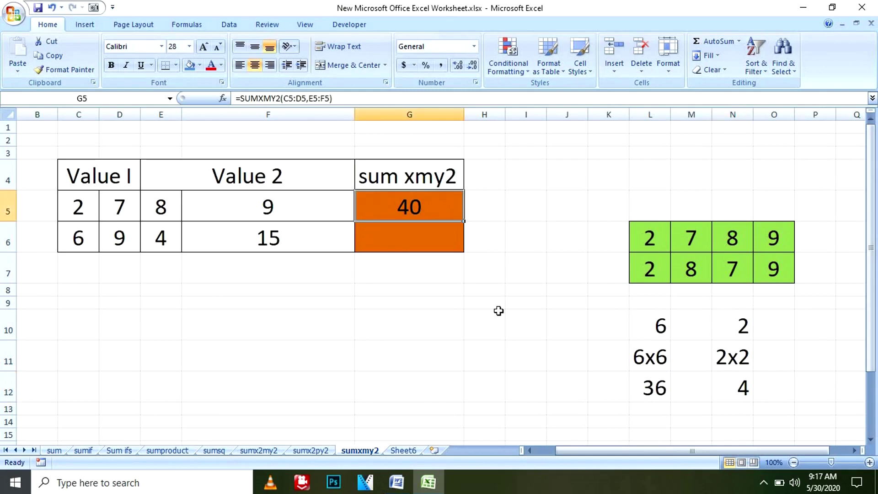
left_click_drag(467, 223, 464, 244)
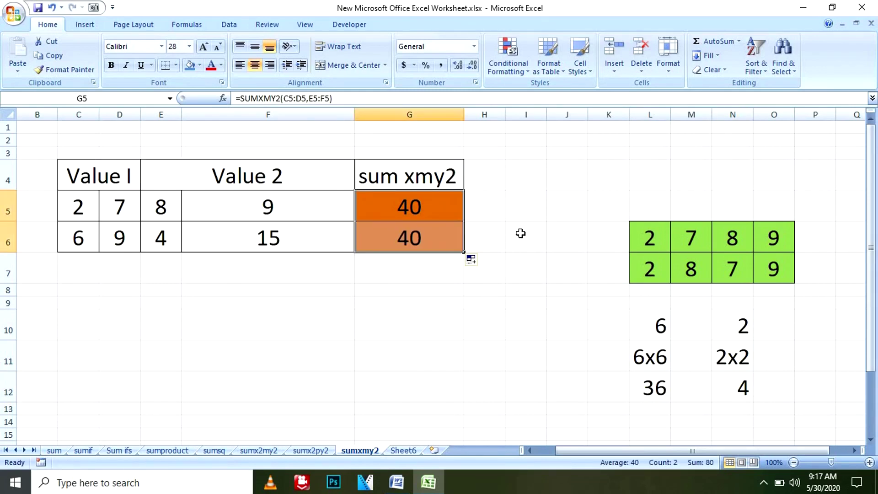
Clear the SUMXMY2 formula from G6 while keeping the one in G5
left_click(432, 212)
left_click_drag(465, 223, 470, 239)
left_click(416, 236)
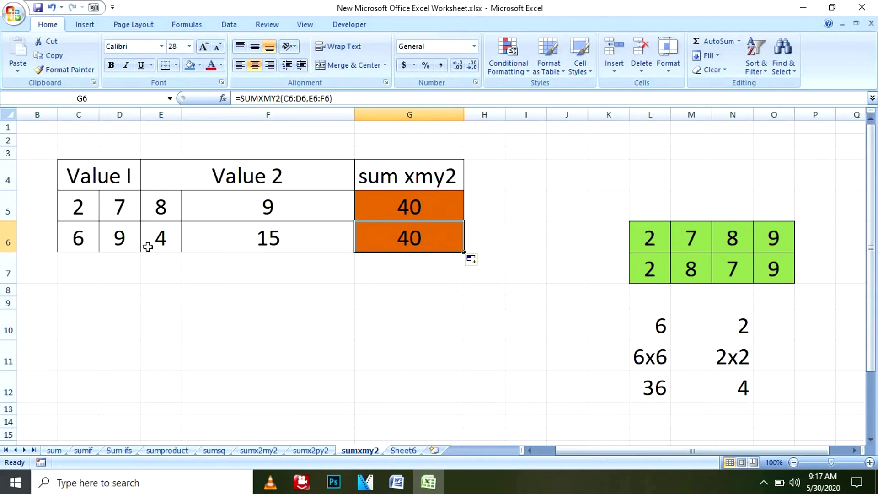
key("Delete")
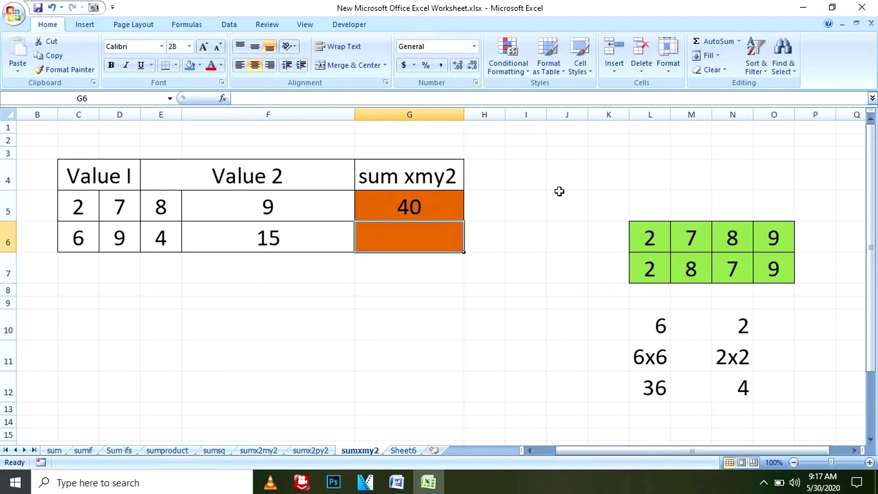
Examine how the first-row values in L6:O6 are rearranged into pairs in L7:O7
left_click(653, 235)
left_click(688, 237)
left_click(740, 238)
left_click(774, 237)
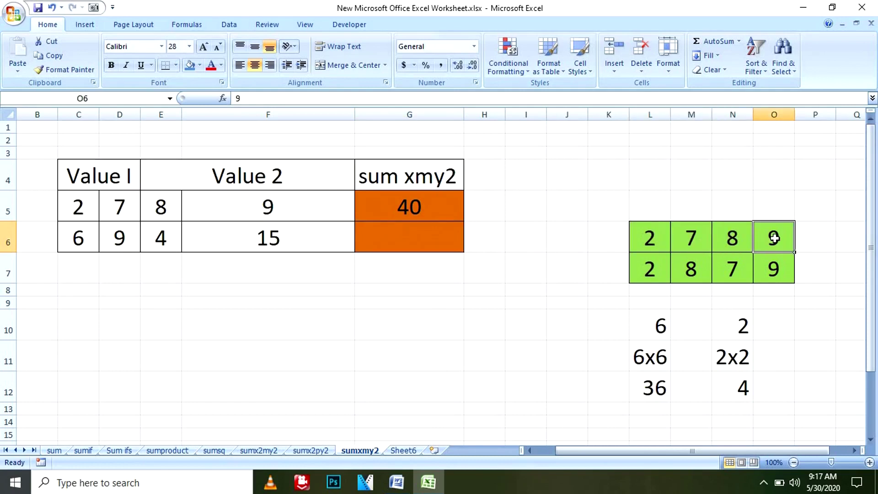
left_click(652, 228)
left_click(648, 267)
left_click(757, 238)
left_click(770, 271)
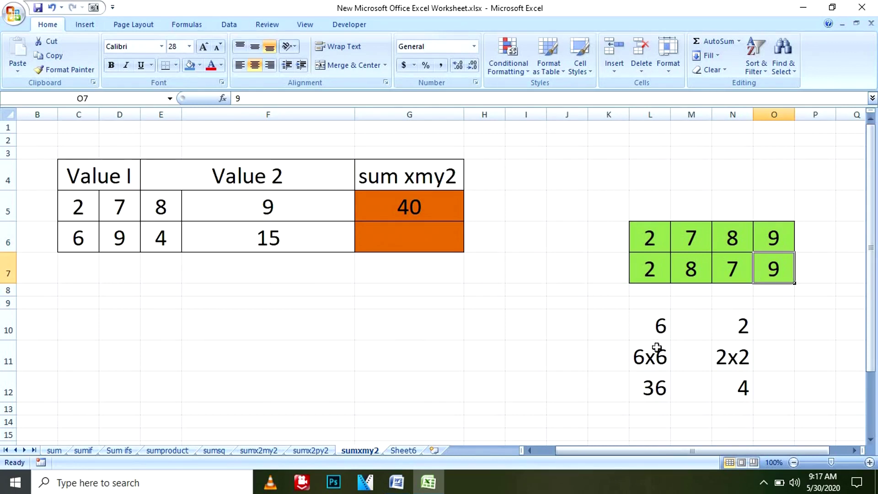
Trace the differences of the L7:O7 pairs in L10 and N10, and their squares in rows 11 and 12
left_click(689, 270)
left_click(660, 267)
left_click(659, 327)
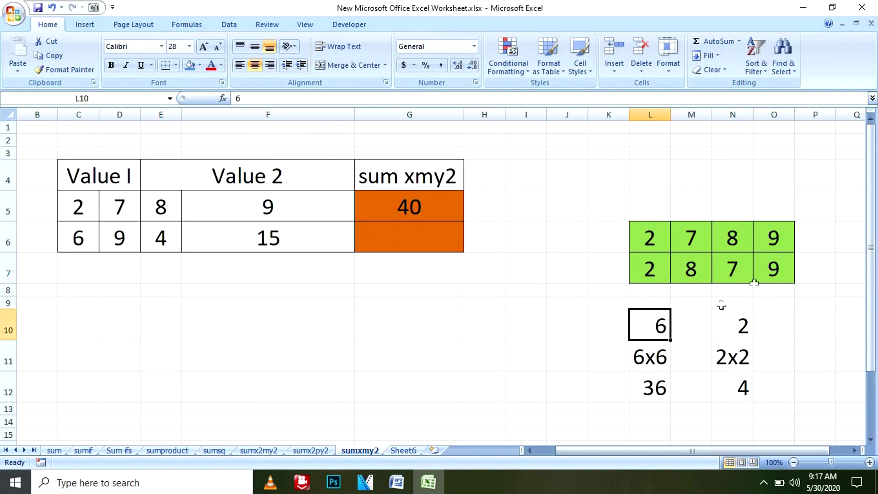
left_click(770, 271)
left_click(743, 270)
left_click(743, 322)
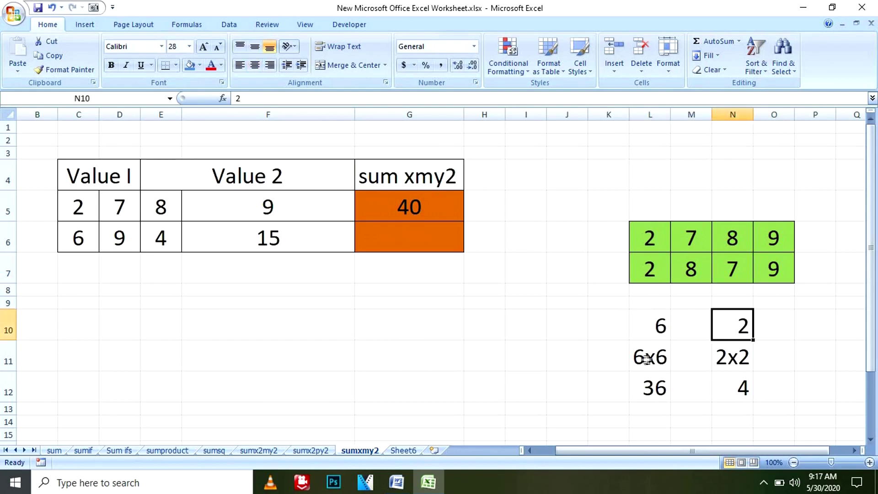
left_click(646, 359)
left_click(652, 386)
left_click(734, 353)
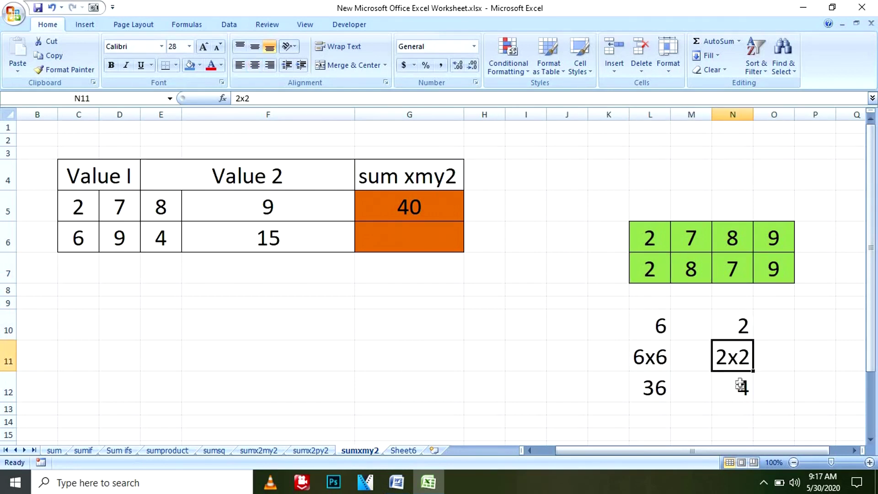
left_click(739, 384)
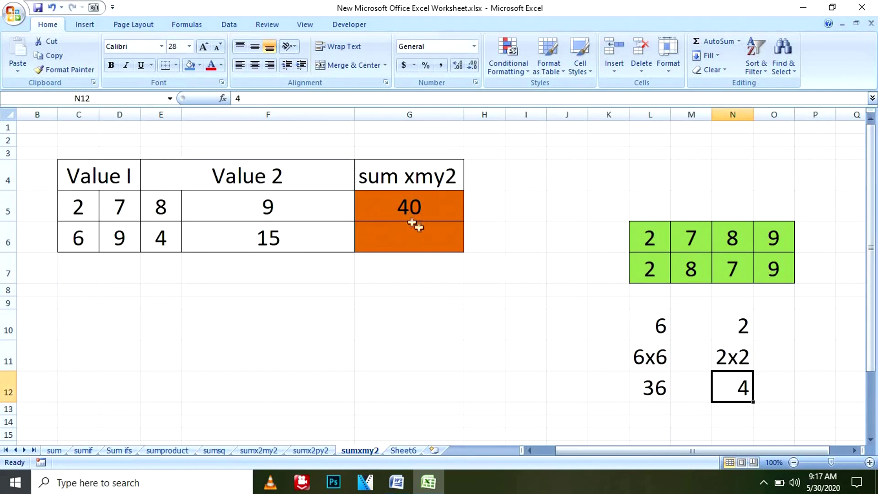